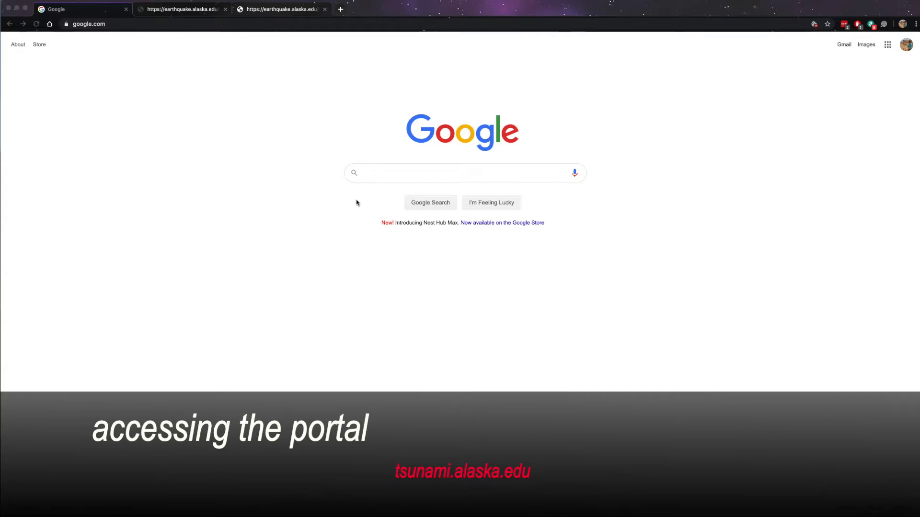
Step: Try tsunami.alaska.edu, then load the Alaska Earthquake Center home page at earthquake.alaska.edu
left_click(125, 22)
type("tsunami.alaska.edu")
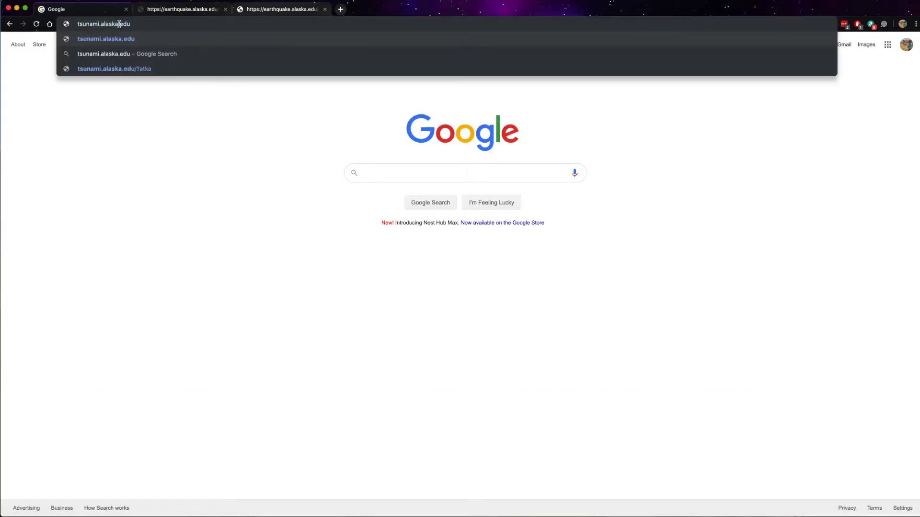
key("Return")
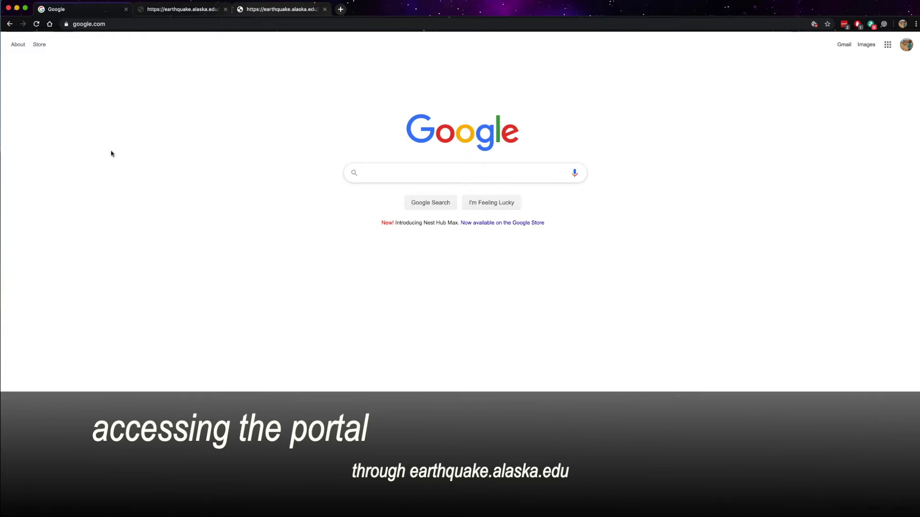
left_click(71, 24)
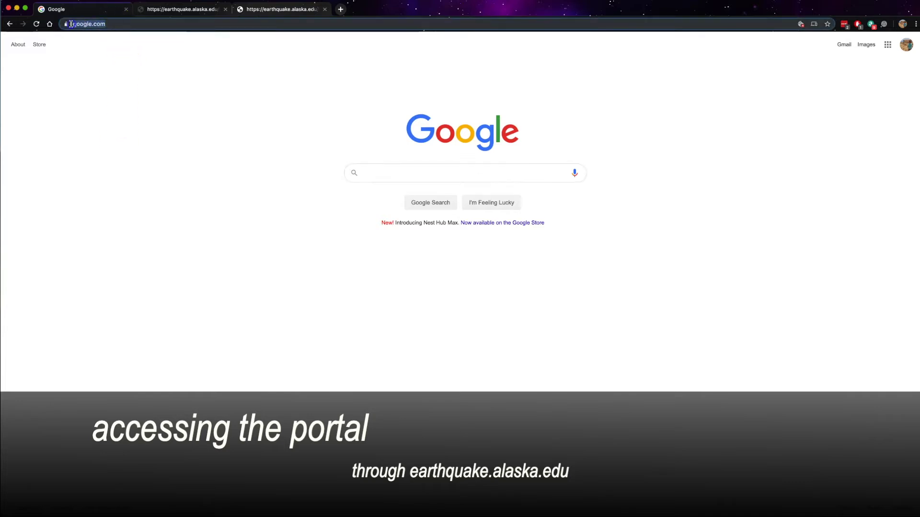
type("earthquake.")
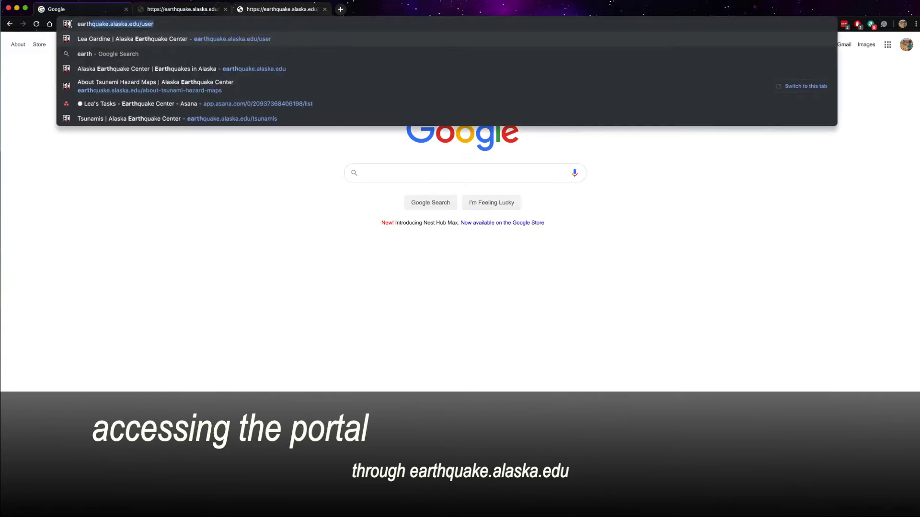
type("alaska.edu")
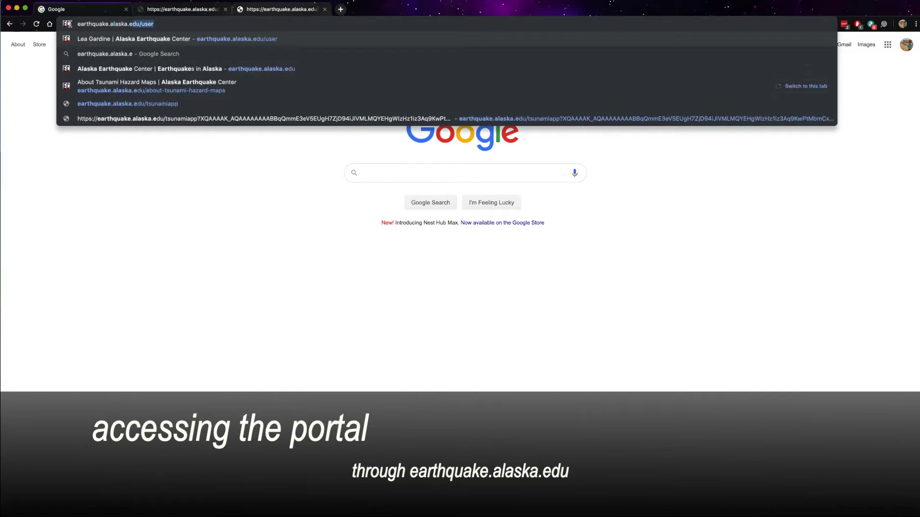
key("Return")
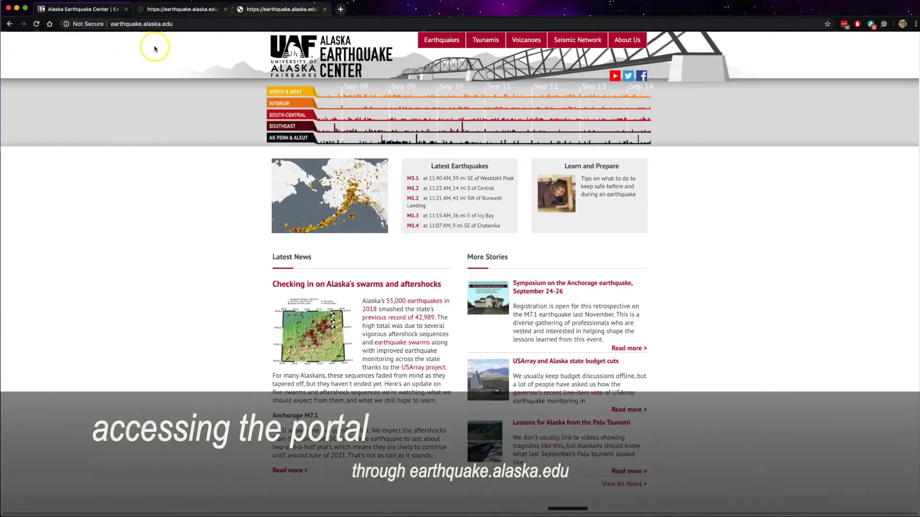
Step: Open Tsunami Inundation Maps from the Tsunamis menu, go back, then open the Tsunamis page
mouse_move(491, 40)
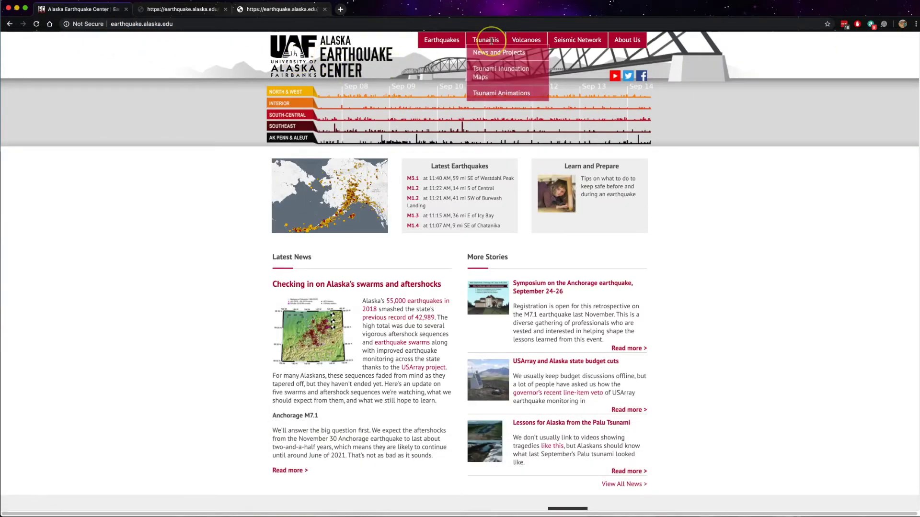
left_click(505, 78)
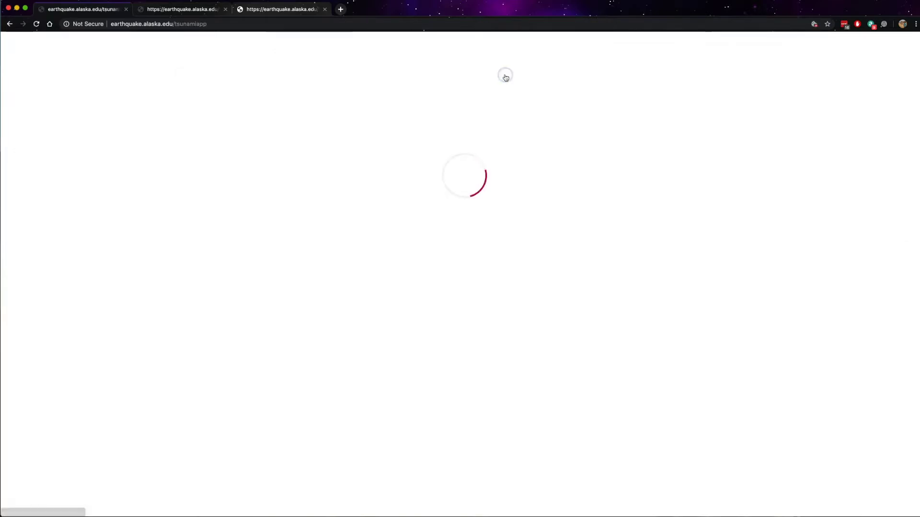
key("alt+Left")
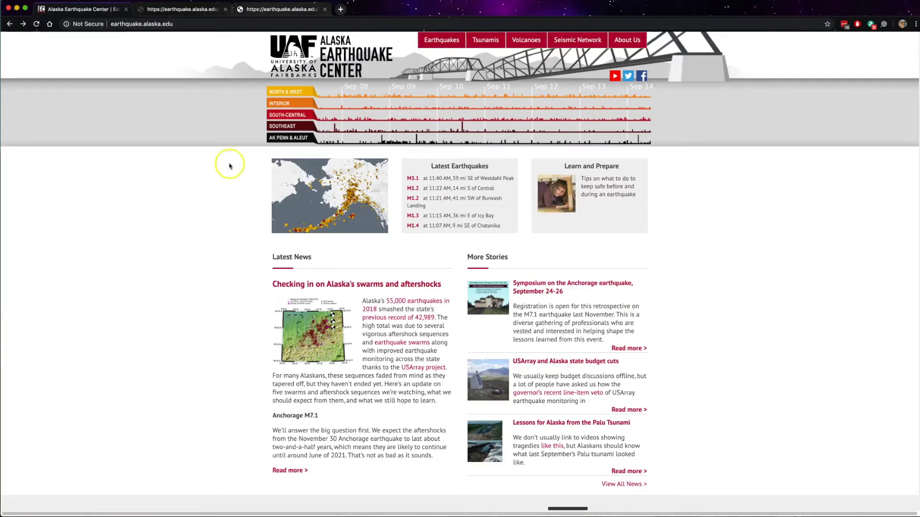
left_click(487, 41)
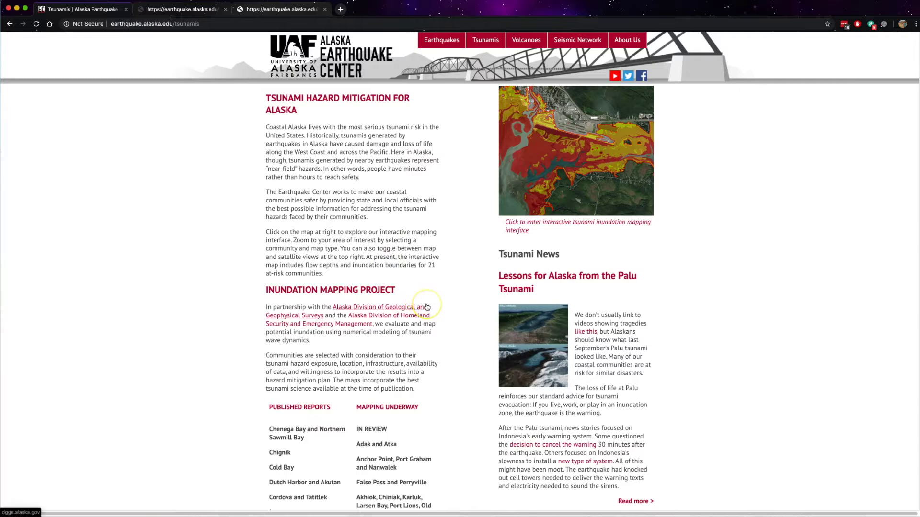
Step: Scroll down the Tsunamis page through the inundation mapping project details
scroll(427, 307, "down", 1)
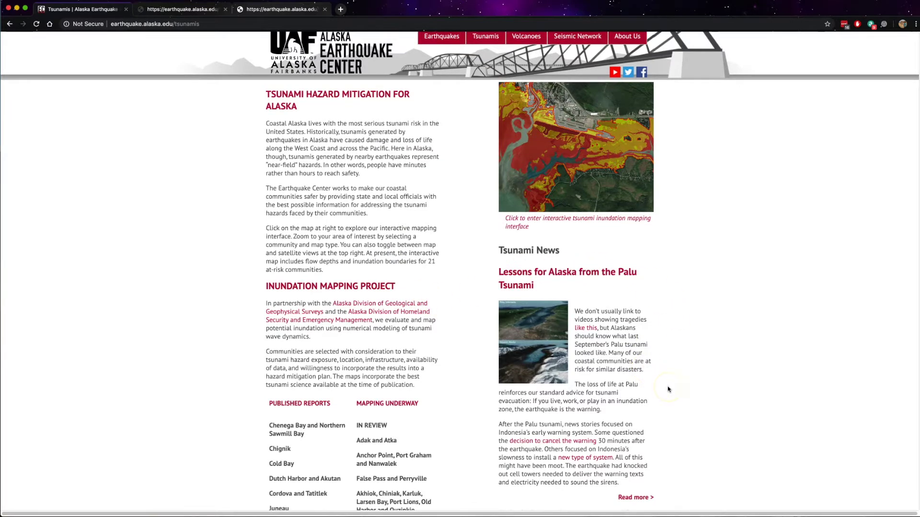
scroll(668, 388, "down", 6)
scroll(669, 387, "down", 2)
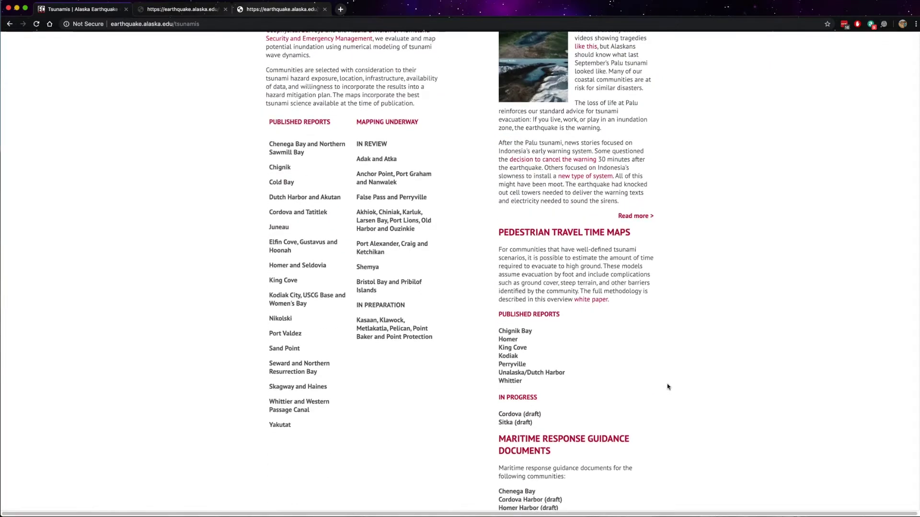
scroll(668, 388, "down", 2)
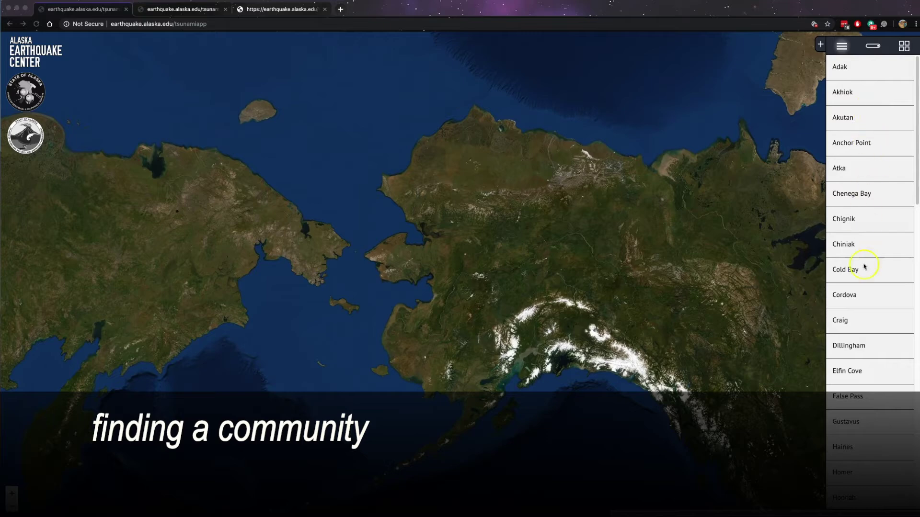
Step: Browse the community list and select Adak to zoom the map there
scroll(867, 452, "down", 15)
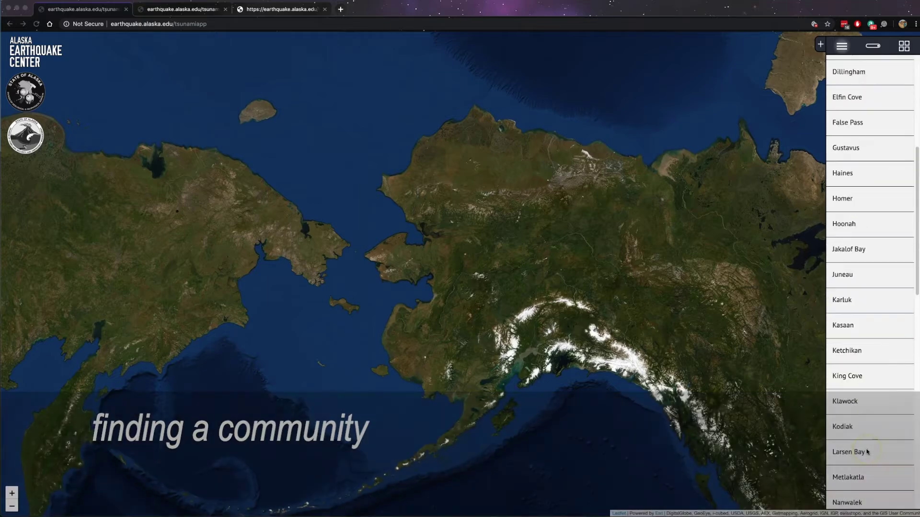
scroll(867, 451, "down", 4)
scroll(867, 452, "up", 10)
scroll(868, 452, "up", 10)
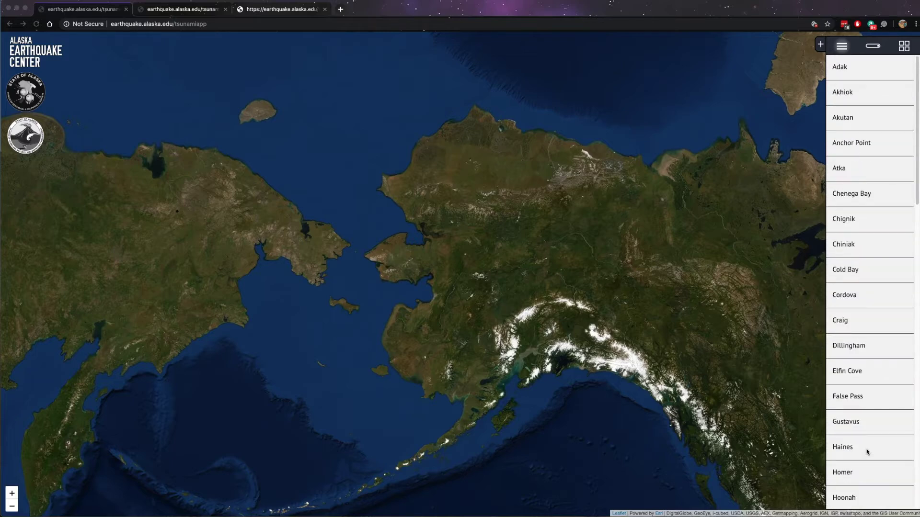
left_click(861, 69)
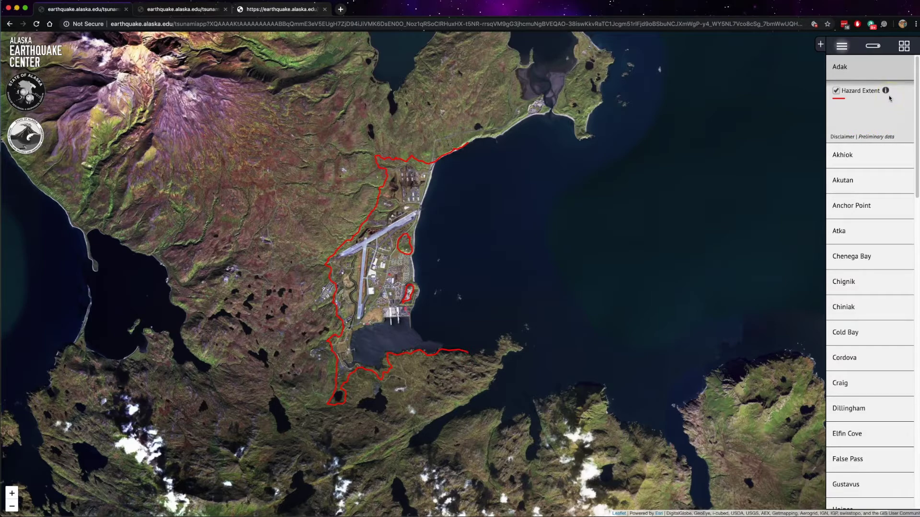
Step: Zoom to the Adak airfield, toggle the Hazard Extent outlines off and on, and view its explanation
key("plus")
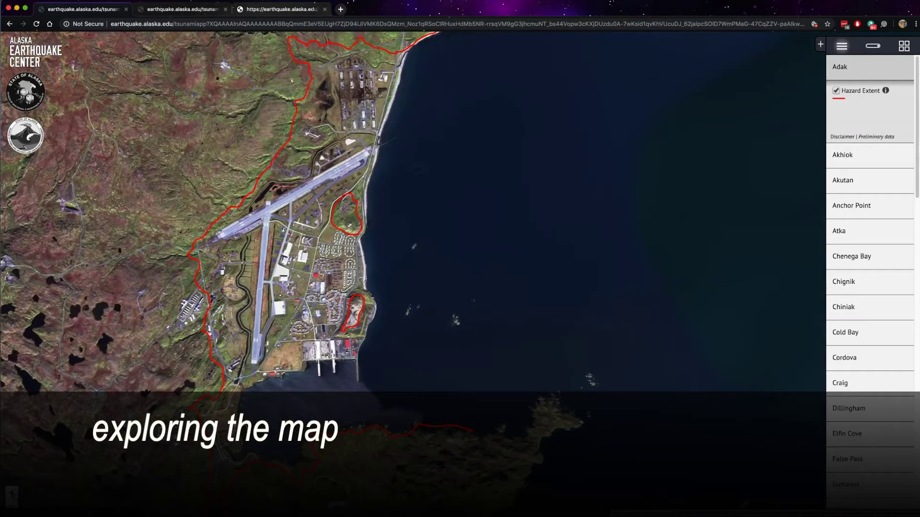
key("plus")
left_click_drag(121, 348, 466, 379)
left_click(836, 91)
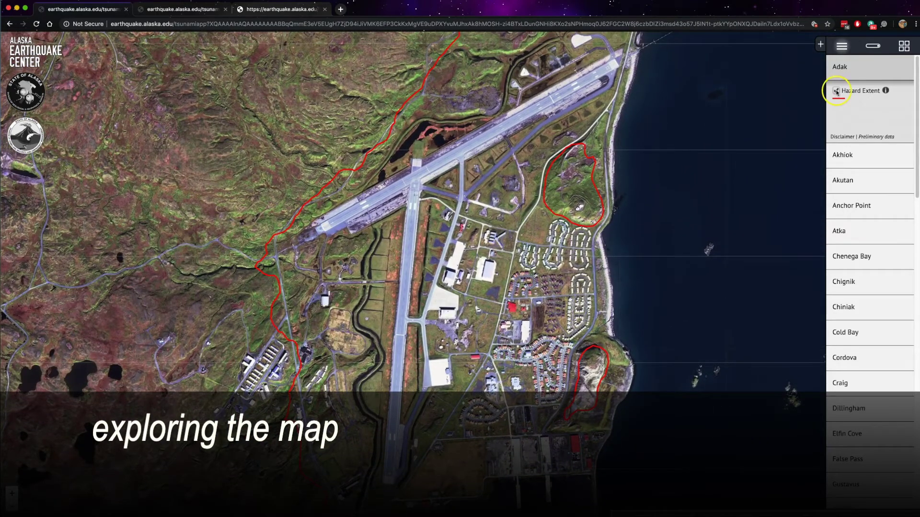
left_click(836, 91)
left_click(837, 91)
left_click(836, 91)
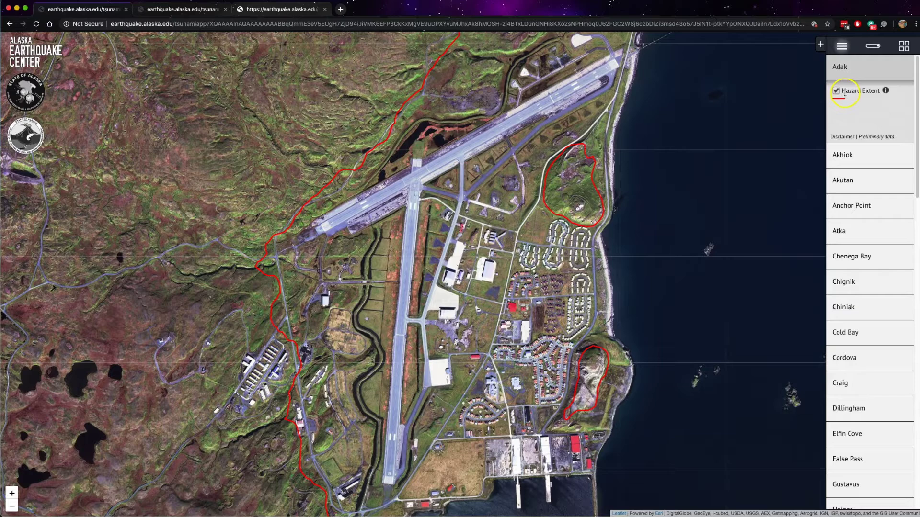
left_click(885, 91)
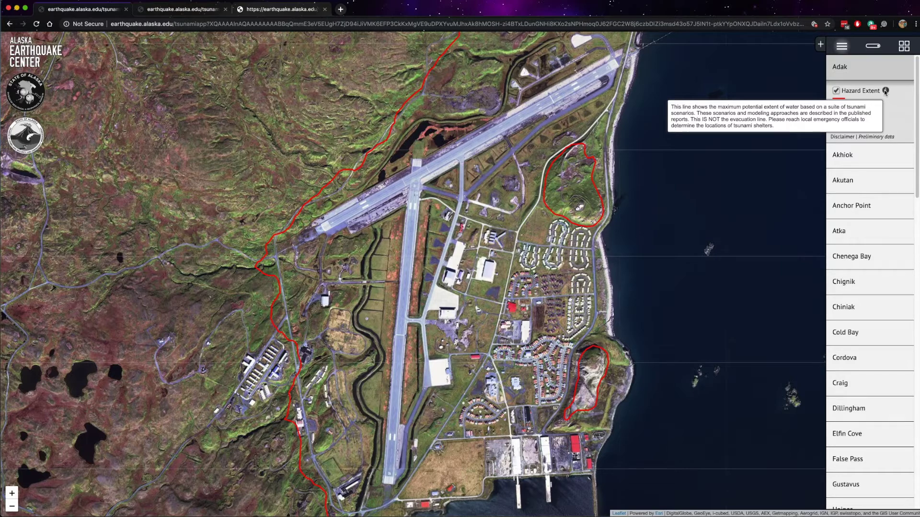
Step: Select Juneau from the community list to load its inundation map and layers
scroll(867, 185, "down", 5)
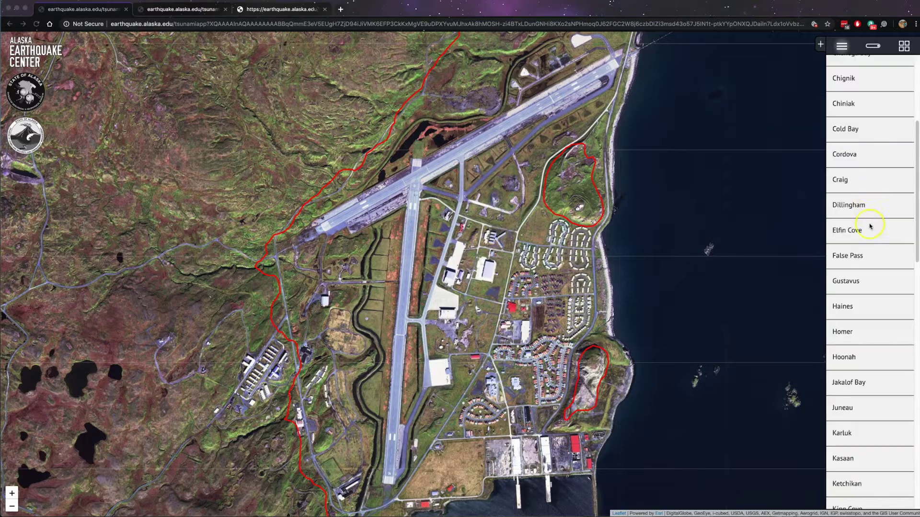
scroll(870, 240, "down", 2)
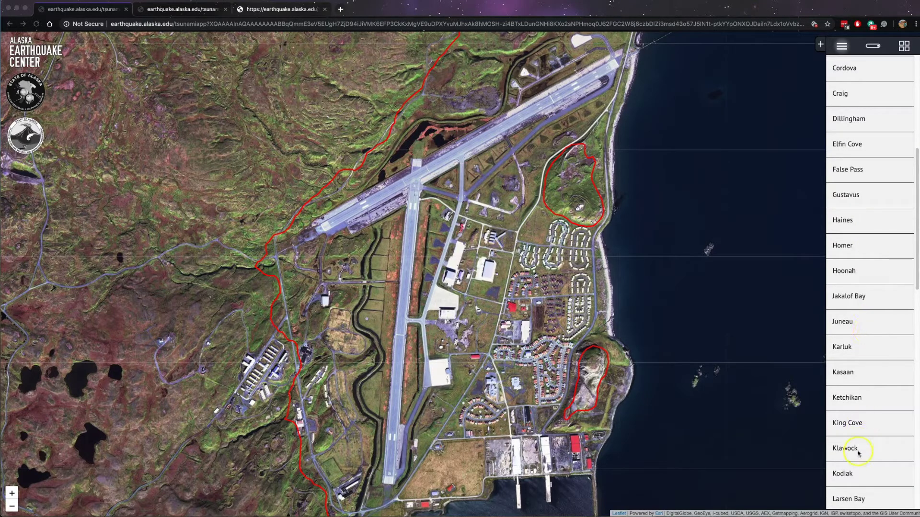
left_click(879, 329)
left_click(862, 324)
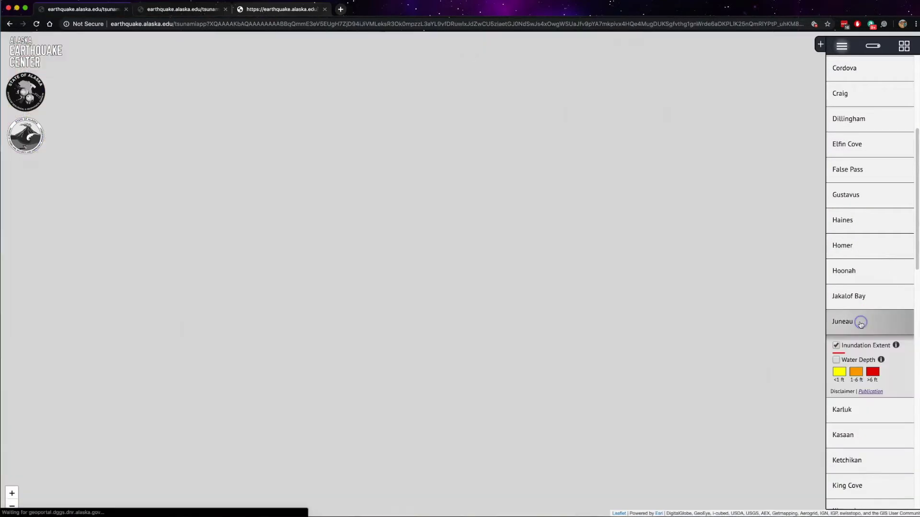
left_click(862, 329)
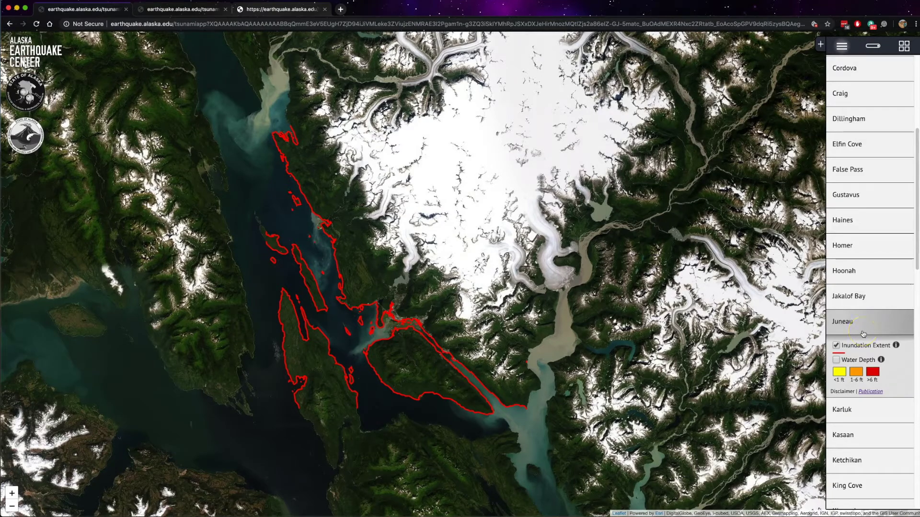
scroll(862, 334, "down", 3)
left_click(856, 312)
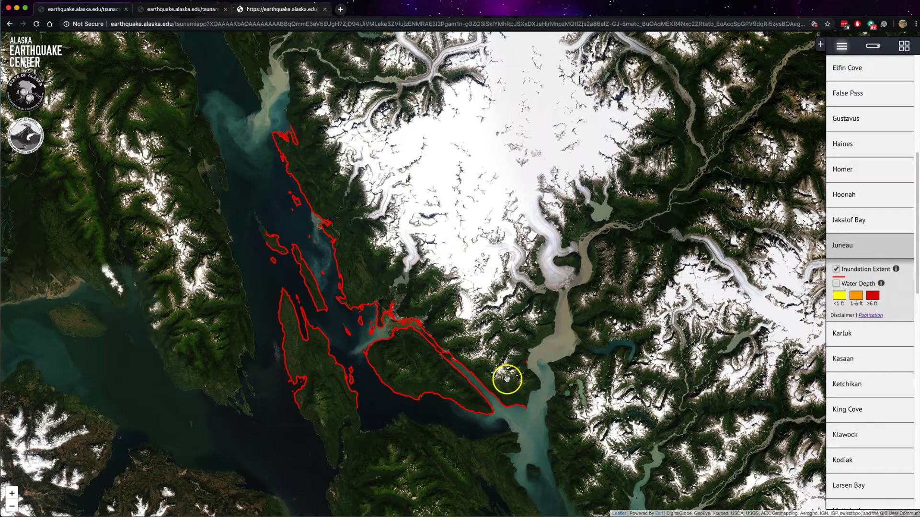
Step: Toggle Water Depth and Inundation Extent off, read the Inundation Extent info, then re-enable both
left_click(836, 284)
left_click(836, 269)
left_click(836, 284)
mouse_move(895, 270)
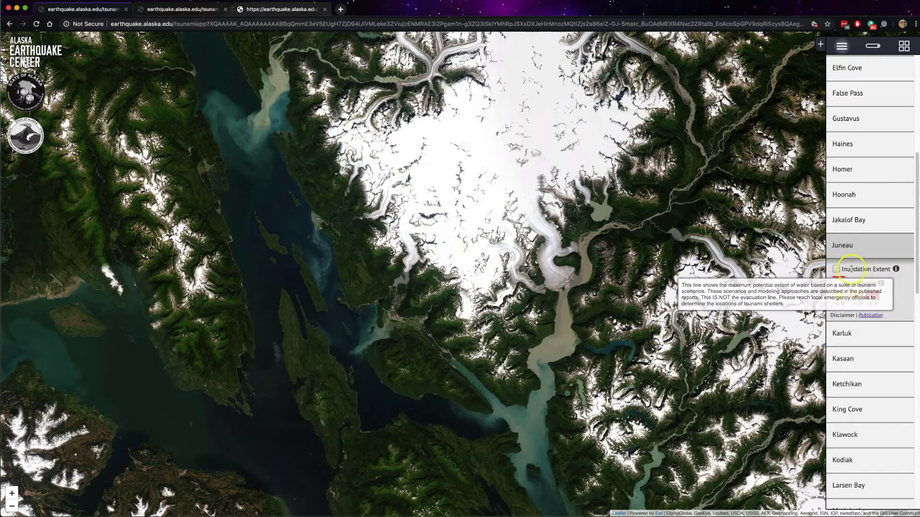
left_click(836, 270)
left_click(836, 284)
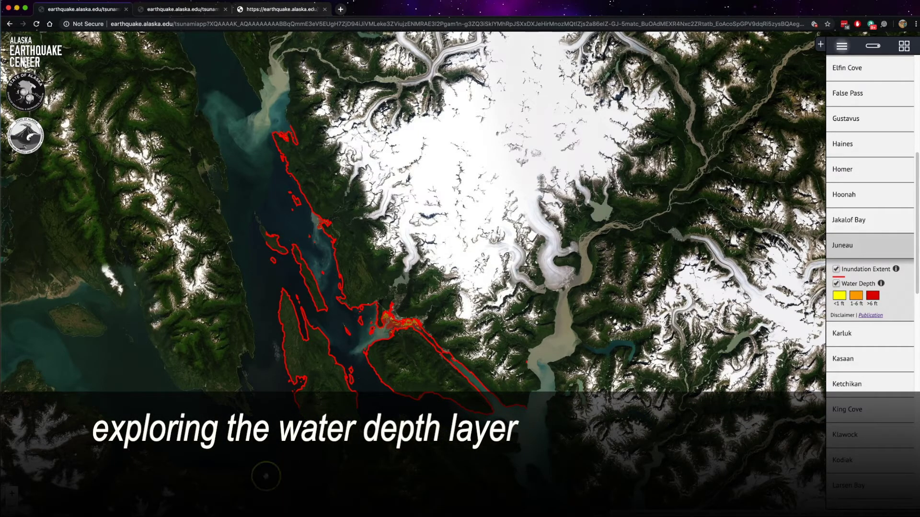
Step: Zoom in and pan to Juneau's downtown, river channel and airport
scroll(474, 268, "up", 4)
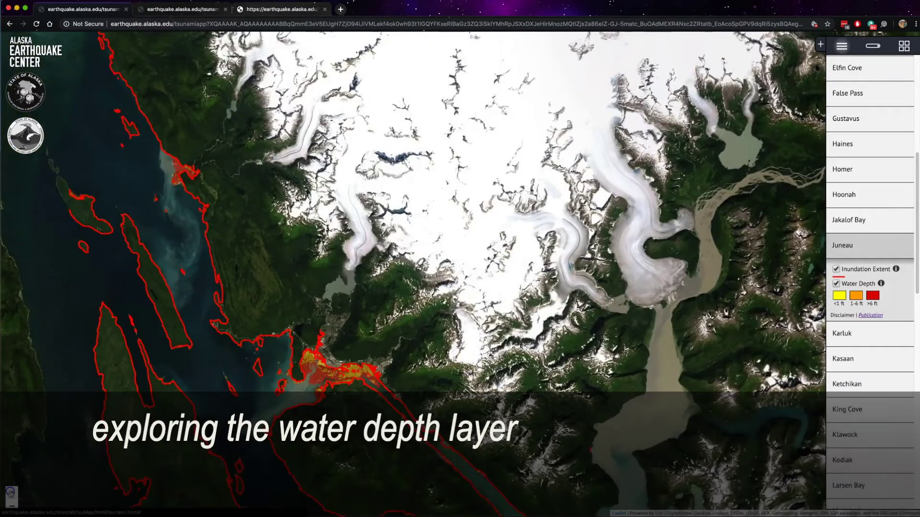
left_click_drag(185, 417, 307, 218)
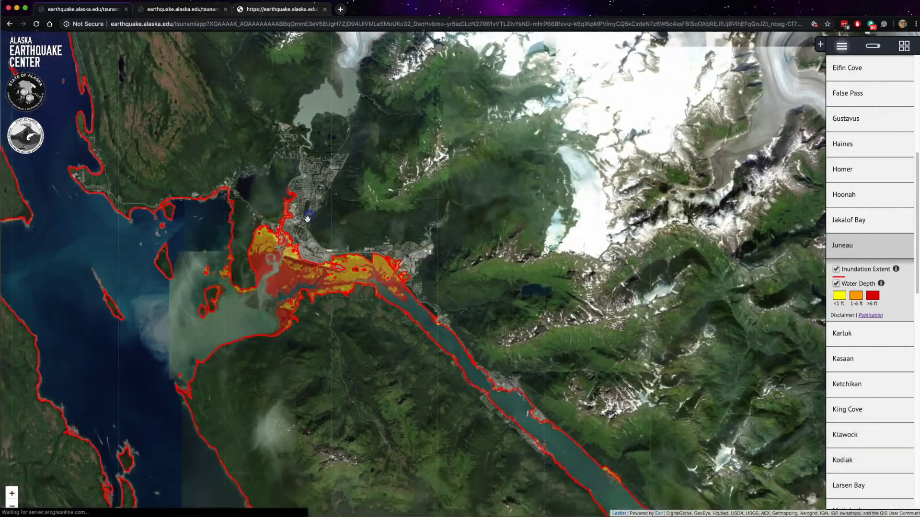
left_click(12, 494)
left_click_drag(160, 349, 407, 358)
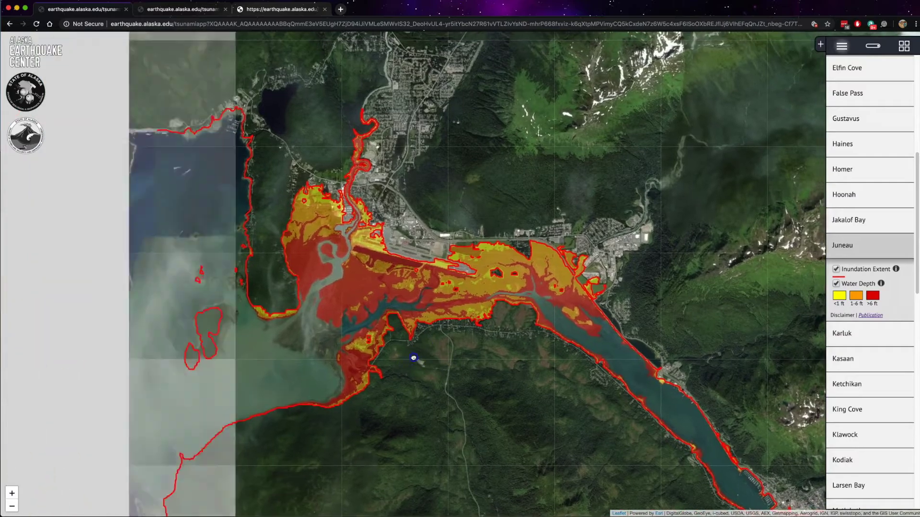
left_click(13, 493)
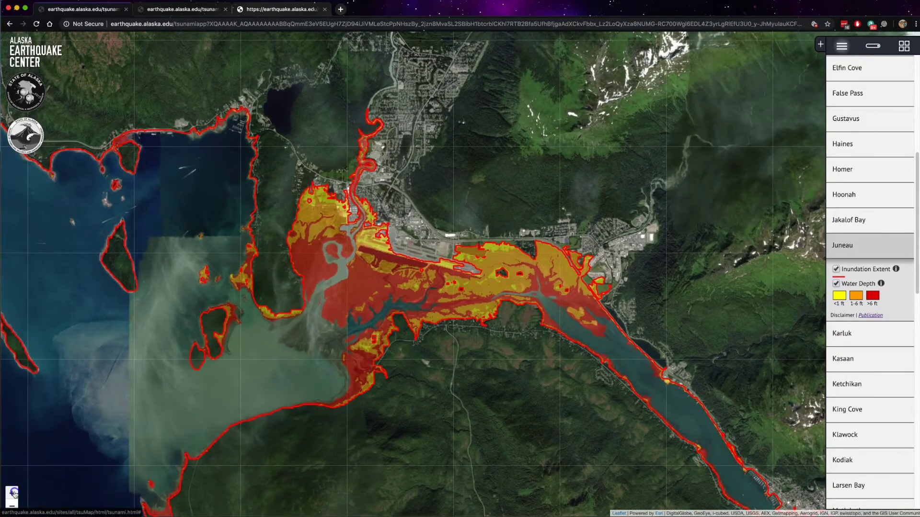
left_click(13, 493)
left_click_drag(299, 365, 660, 472)
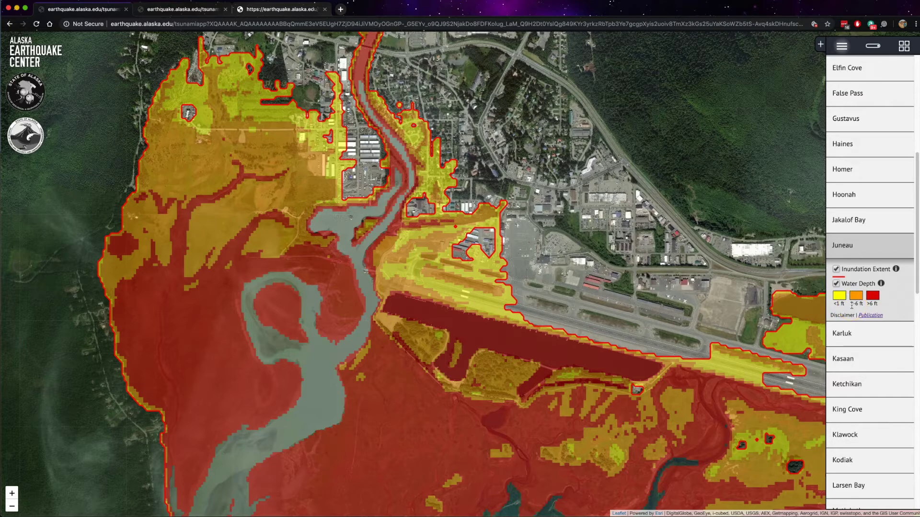
left_click(868, 304)
Step: Check spot water depths such as 0.3, 8.5 and 2.9 ft, then pan across the airport and marsh
left_click(445, 290)
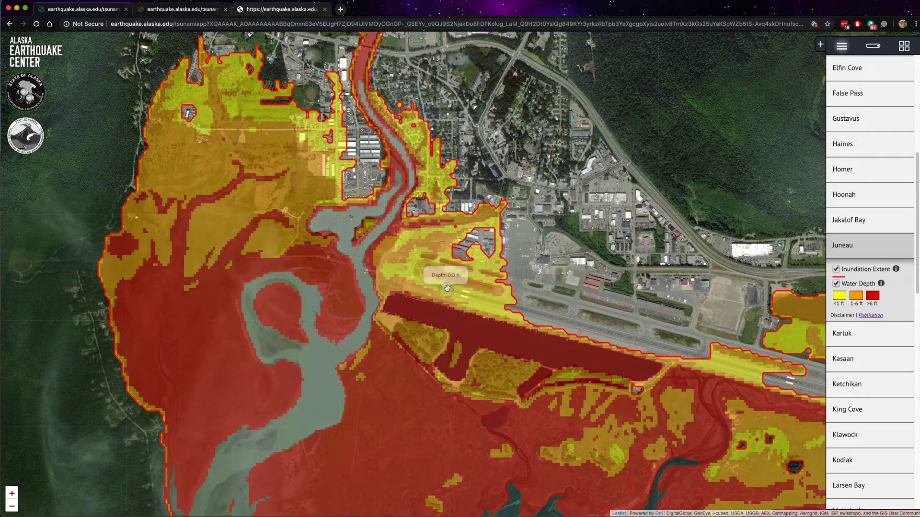
left_click(475, 329)
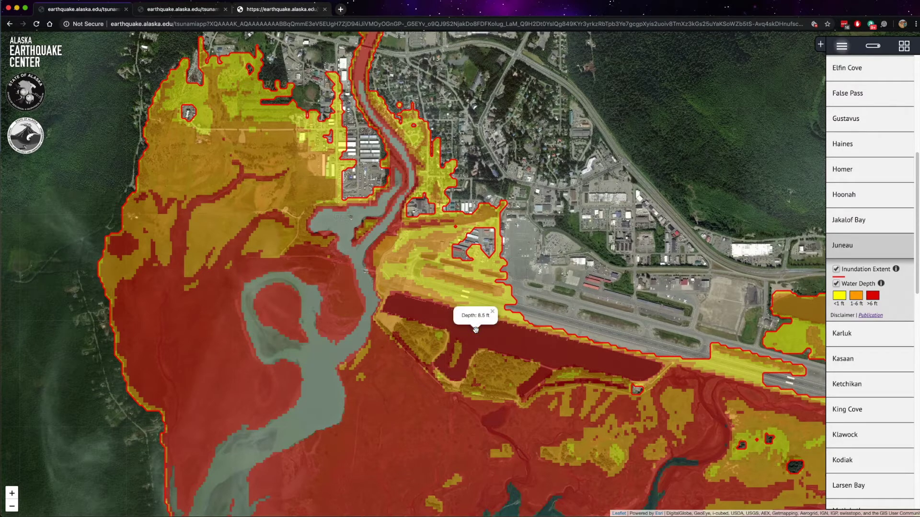
left_click(305, 182)
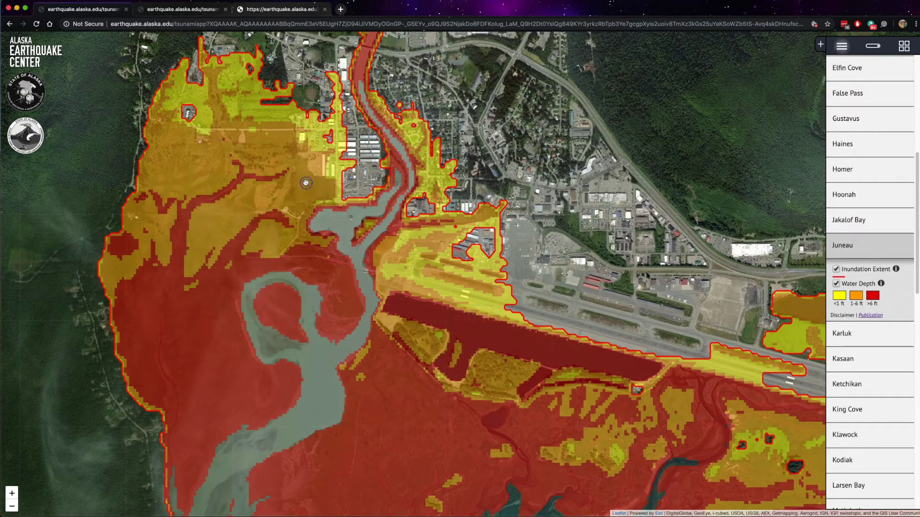
left_click(417, 178)
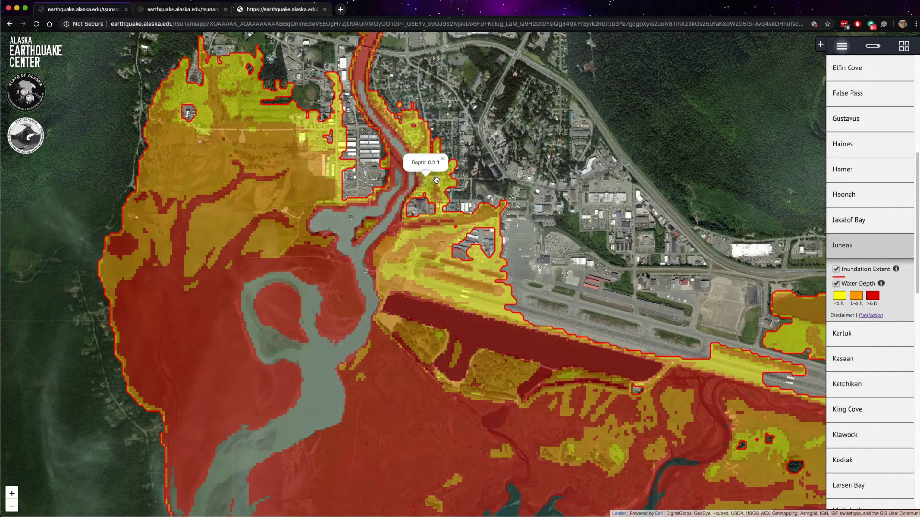
left_click_drag(417, 180, 416, 229)
left_click_drag(459, 319, 369, 380)
left_click_drag(511, 384, 465, 298)
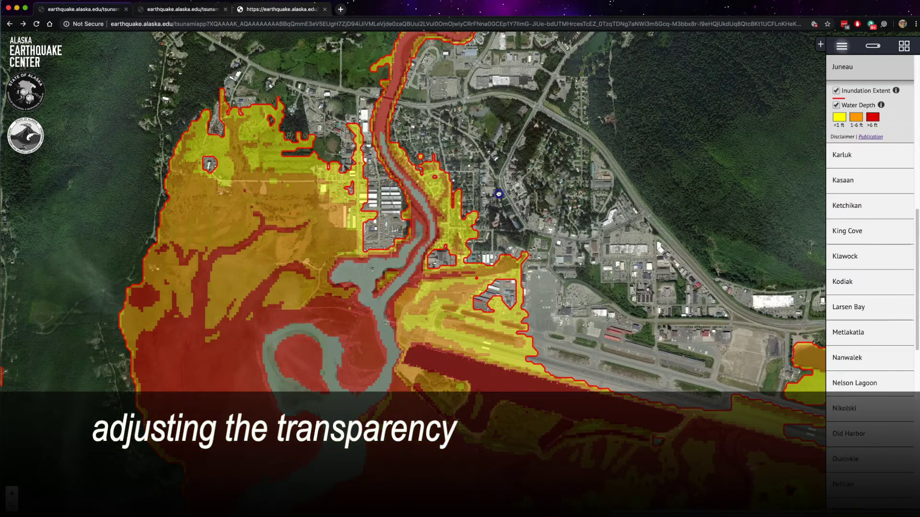
left_click_drag(508, 196, 407, 249)
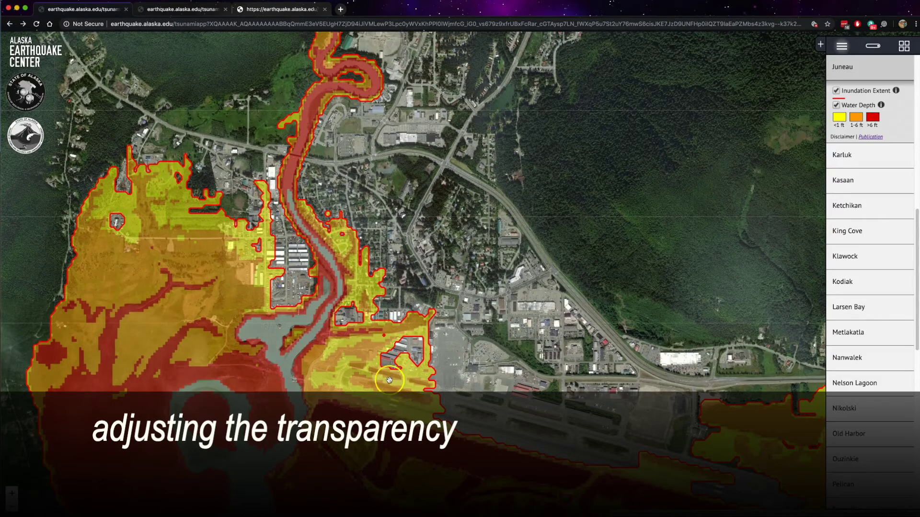
Step: Drag the Water Depth Transparency slider left to make the depth overlay more see-through
left_click(396, 420)
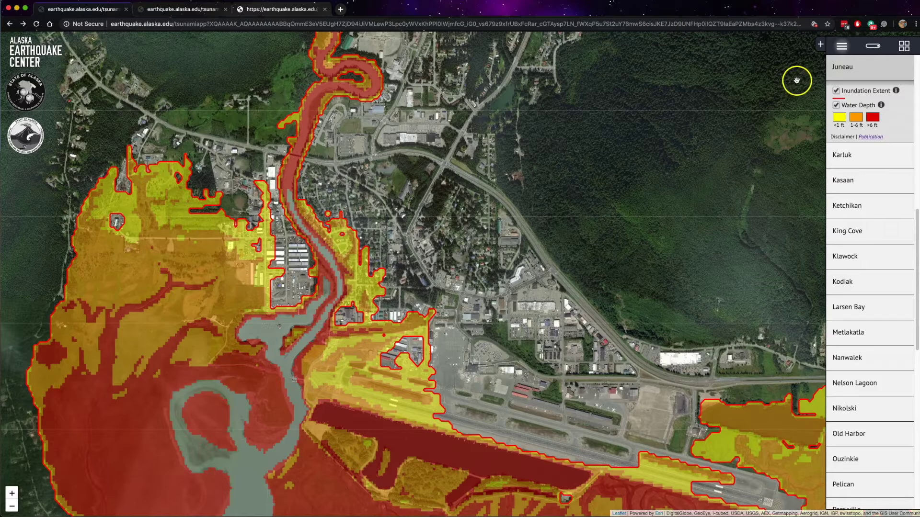
left_click(872, 46)
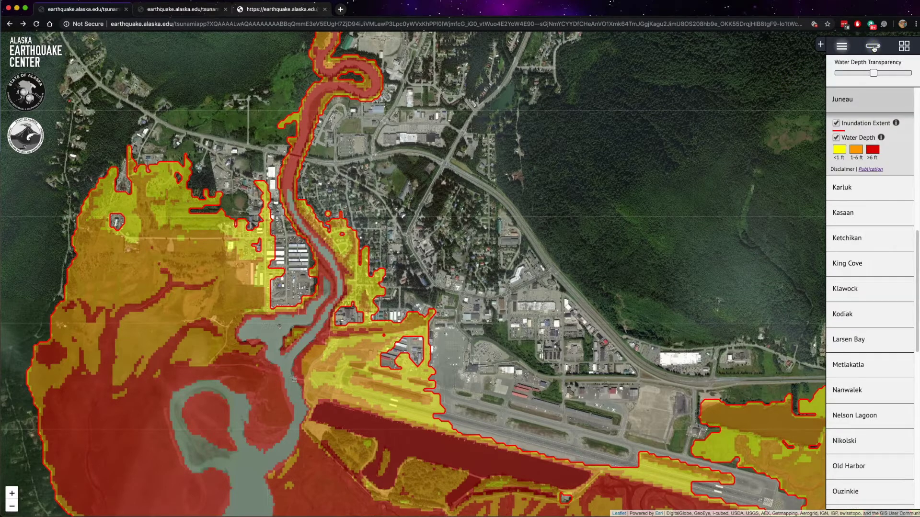
mouse_move(873, 73)
left_mouse_down()
mouse_move(860, 73)
mouse_move(882, 74)
mouse_move(856, 73)
left_mouse_up()
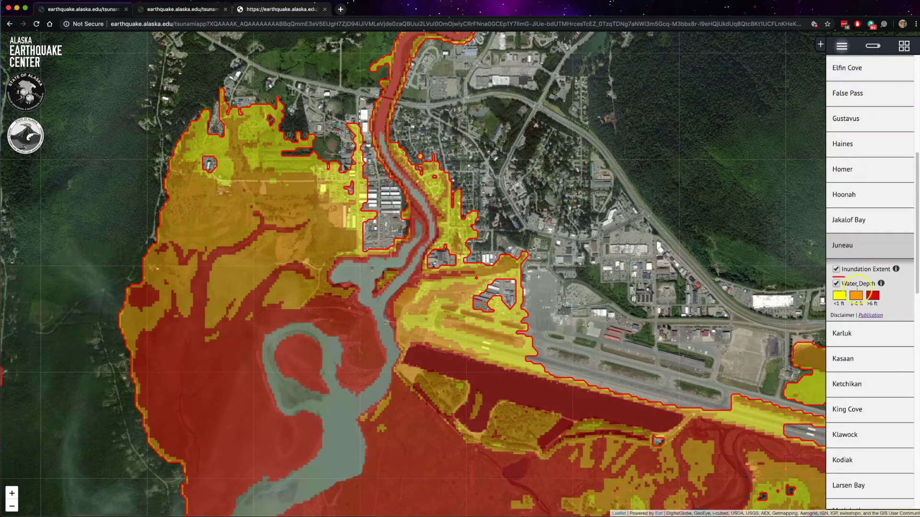
Step: Read and dismiss the Juneau disclaimer, then open the Juneau publication link
left_click(847, 315)
mouse_move(842, 316)
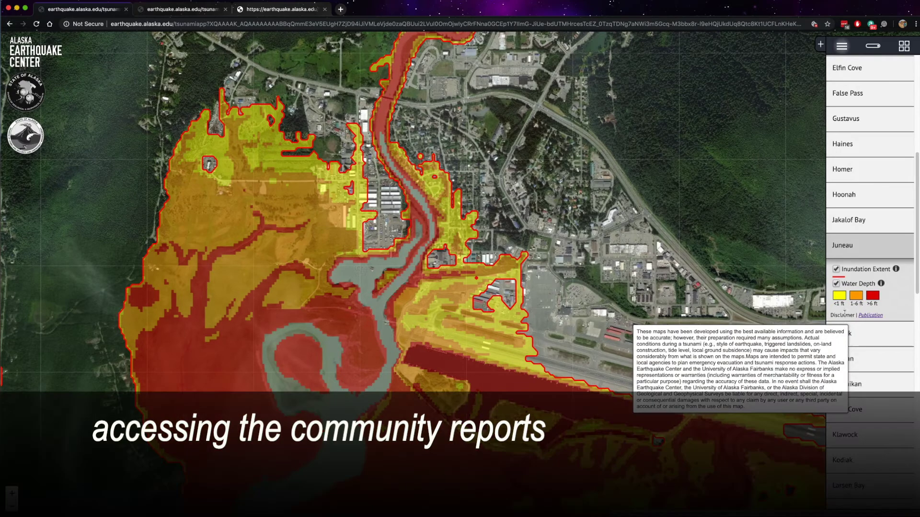
left_click(901, 311)
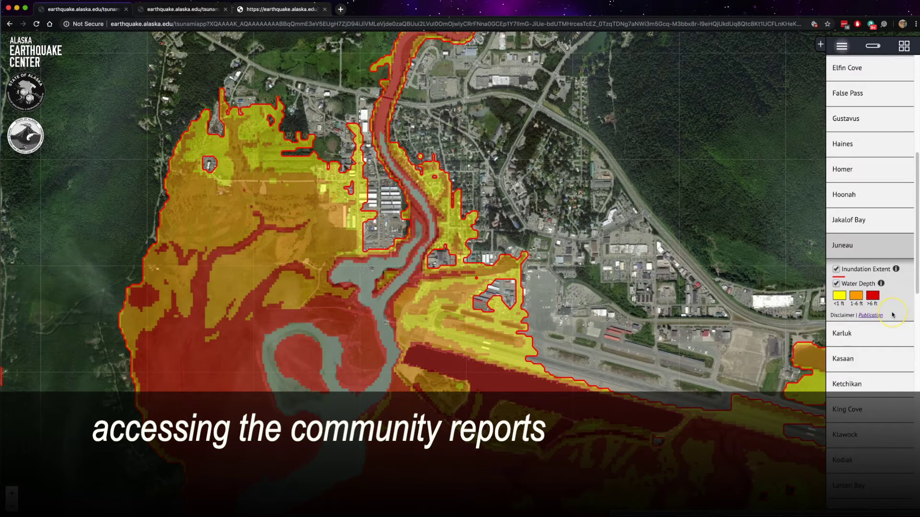
left_click(872, 316)
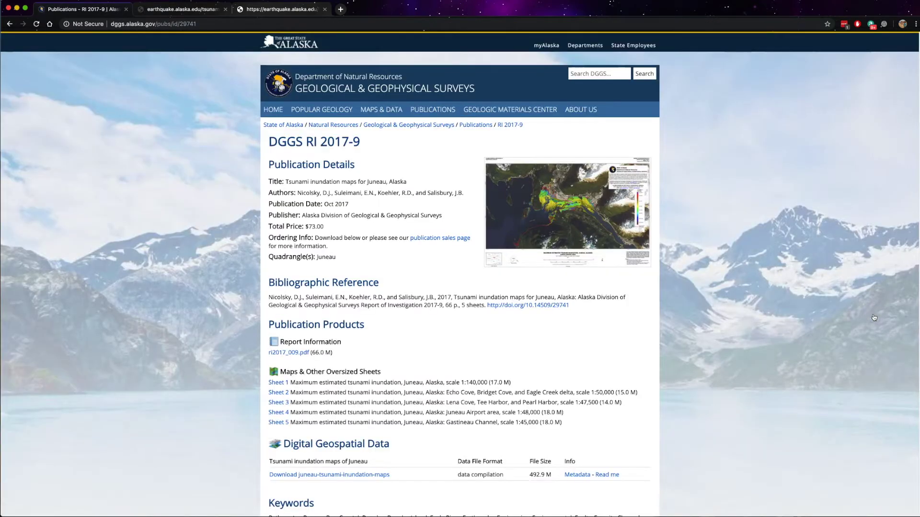
Step: Scroll through the DGGS RI 2017-9 Juneau report and map sheet listing
scroll(613, 299, "down", 3)
scroll(609, 294, "up", 3)
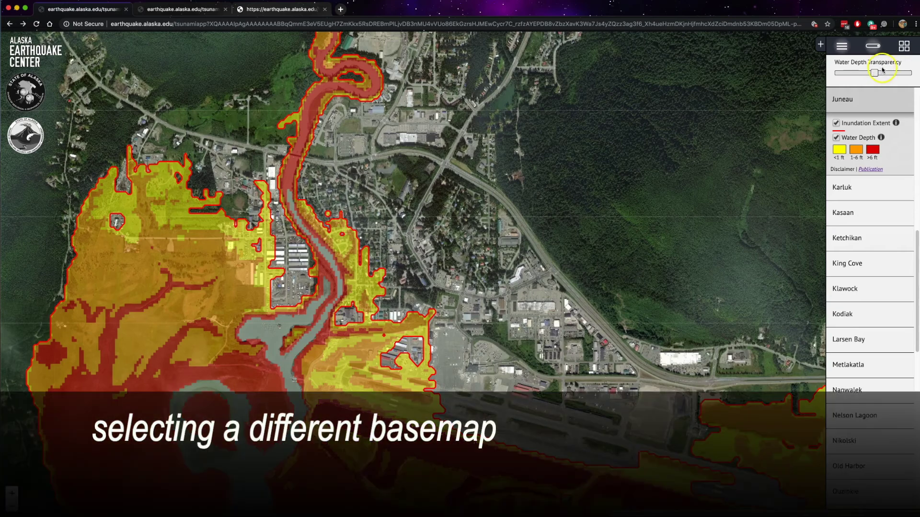
Step: Switch the basemap to dark grey, back to satellite imagery, then close the community list
left_click(903, 46)
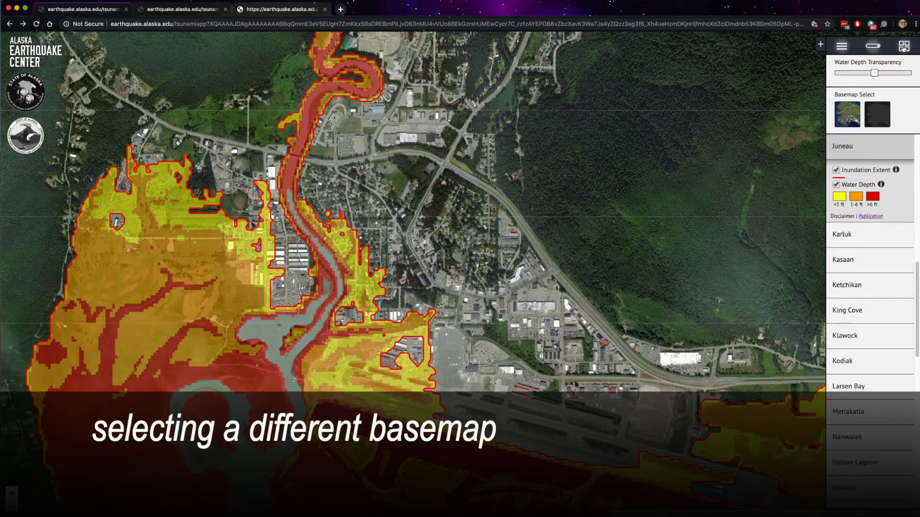
left_click(872, 115)
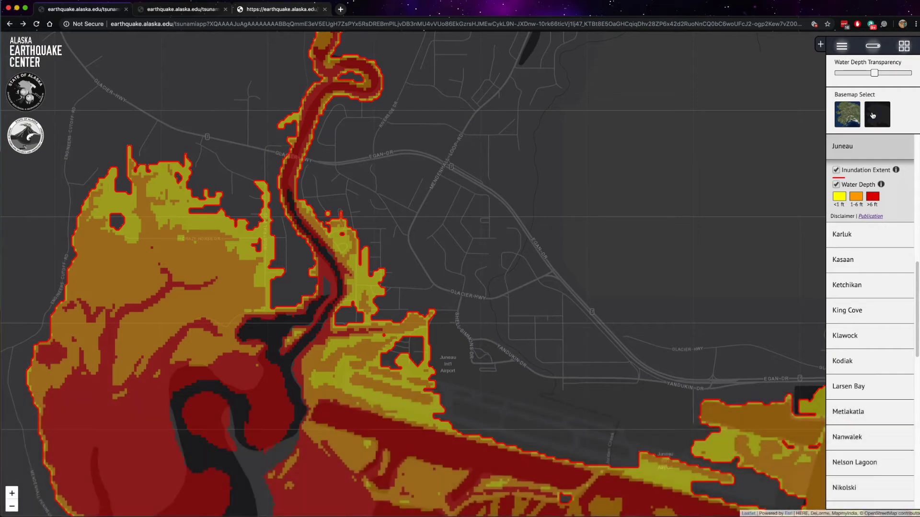
left_click(849, 116)
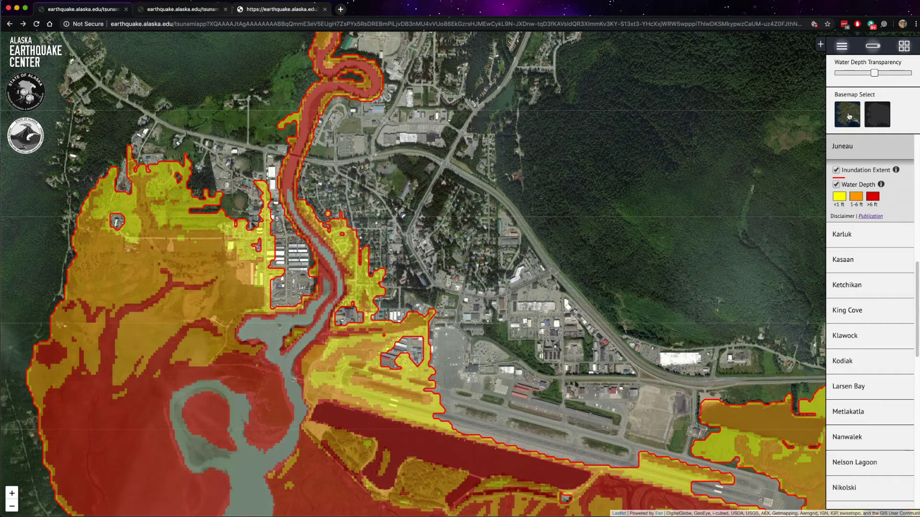
left_click(841, 46)
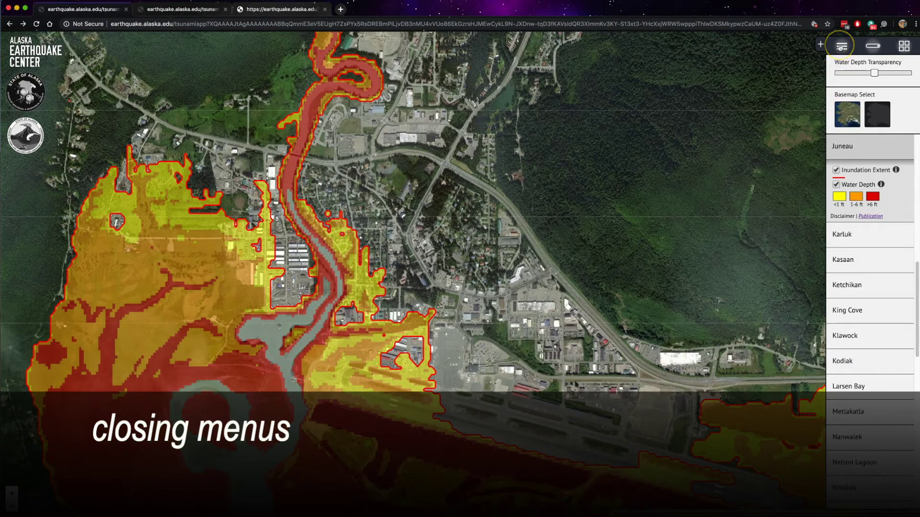
Step: Close the water depth transparency and basemap panels, leaving the Juneau satellite map unobstructed
left_click(873, 46)
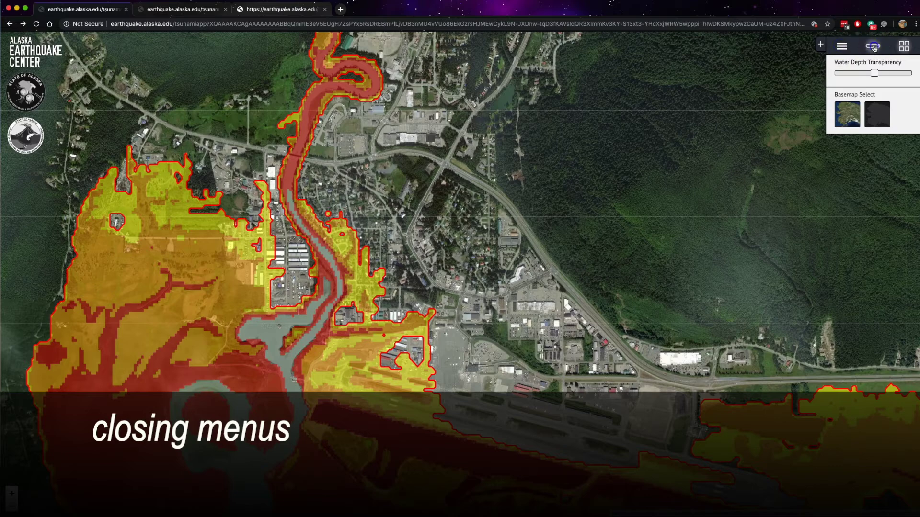
left_click(901, 46)
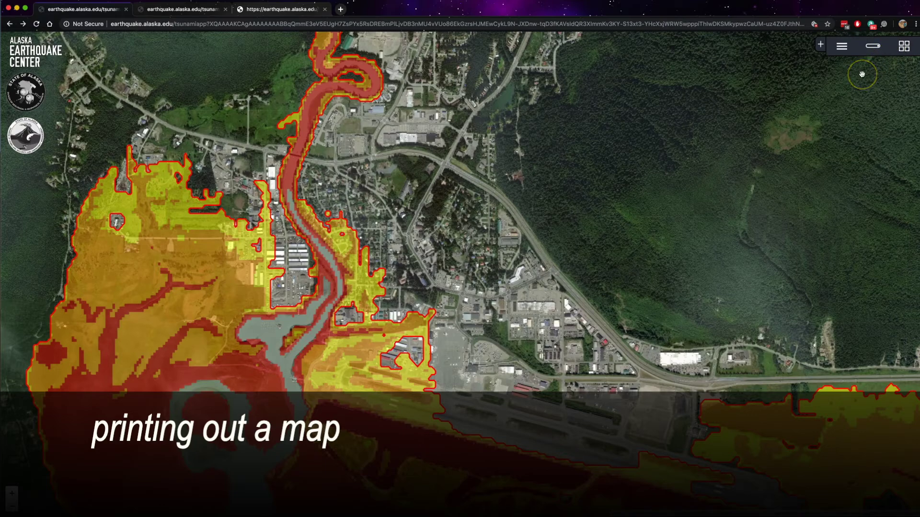
Step: Open the print layout, frame Juneau and the airport, and print it on one portrait sheet
left_click(821, 45)
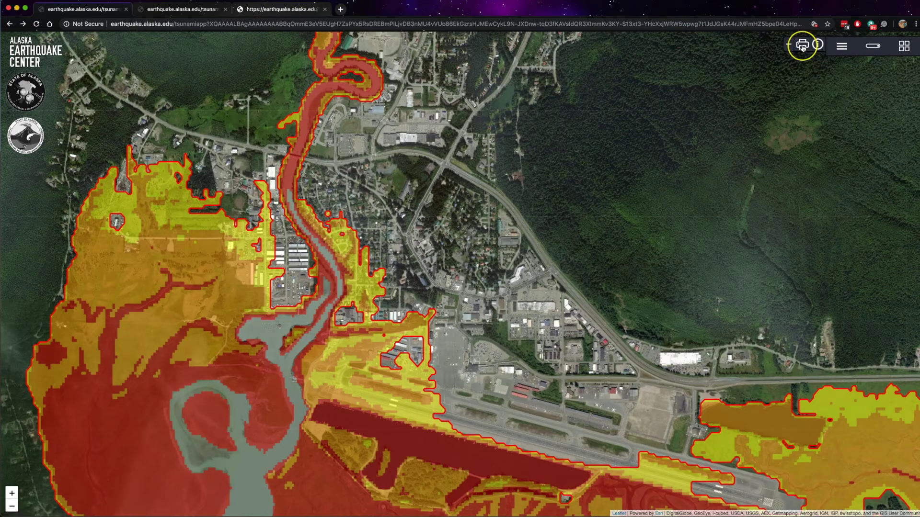
left_click(802, 45)
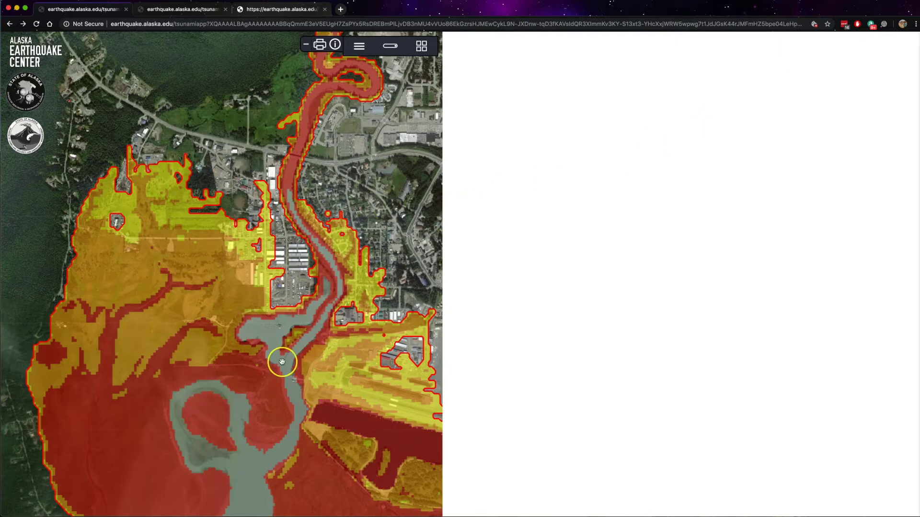
left_click_drag(279, 347, 242, 289)
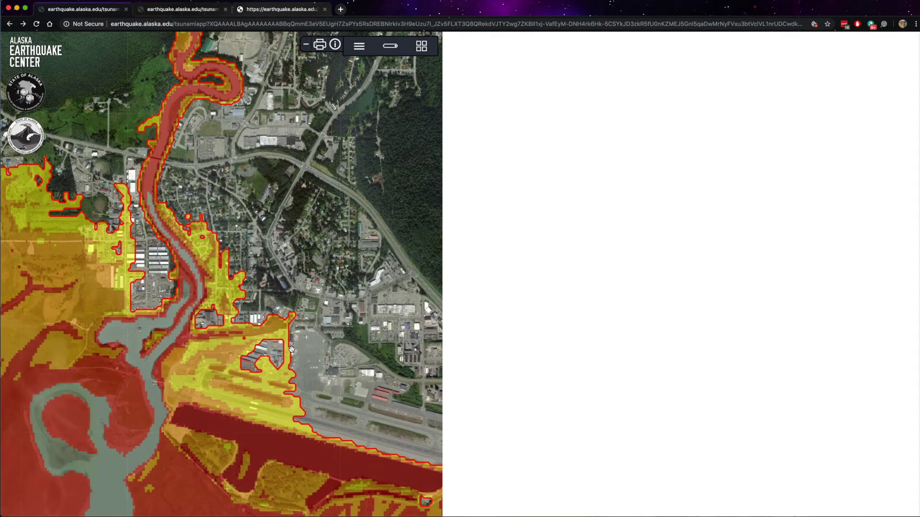
left_click_drag(291, 349, 279, 258)
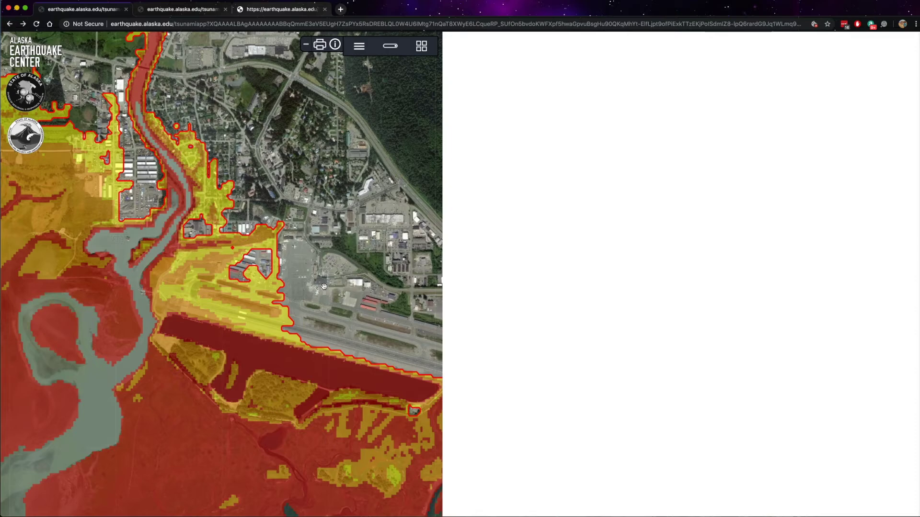
key("super+p")
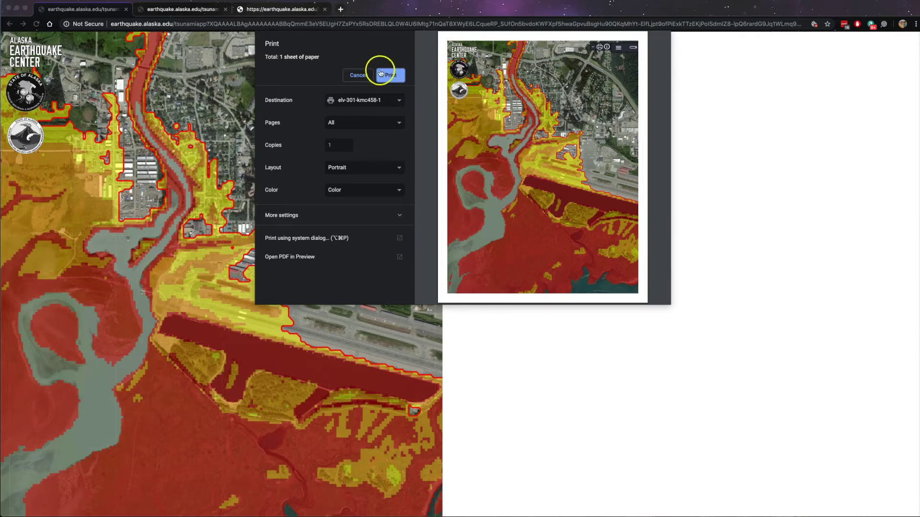
left_click(357, 76)
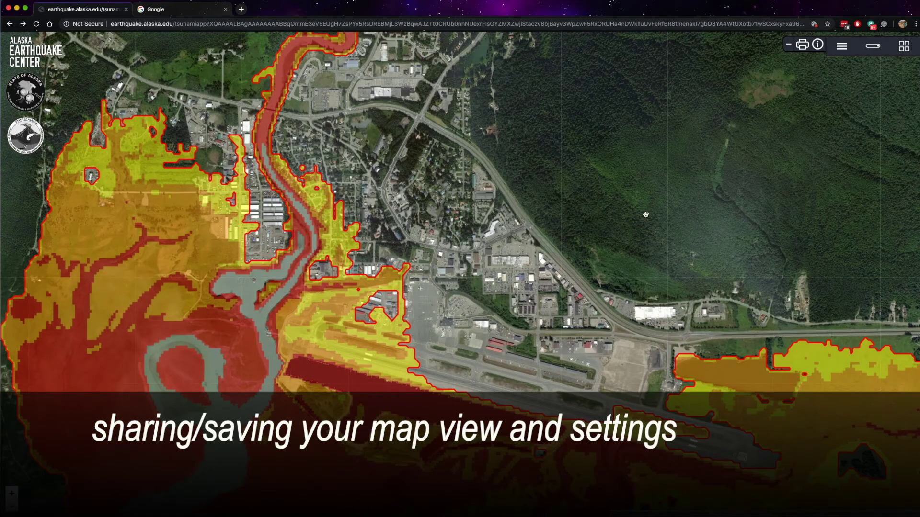
Step: Make the water depth layer more transparent with its transparency slider
left_click(609, 217)
left_click_drag(532, 139, 477, 188)
left_click(727, 159)
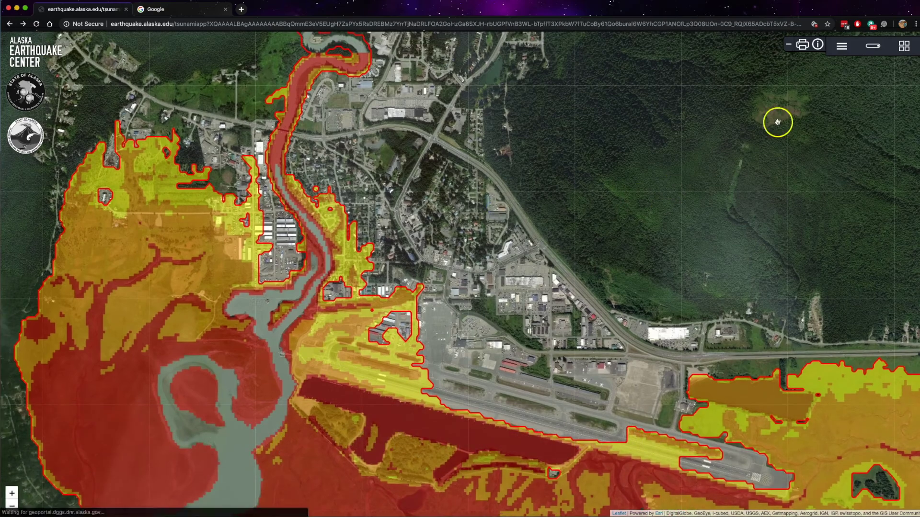
left_click(873, 45)
left_click_drag(872, 71, 860, 73)
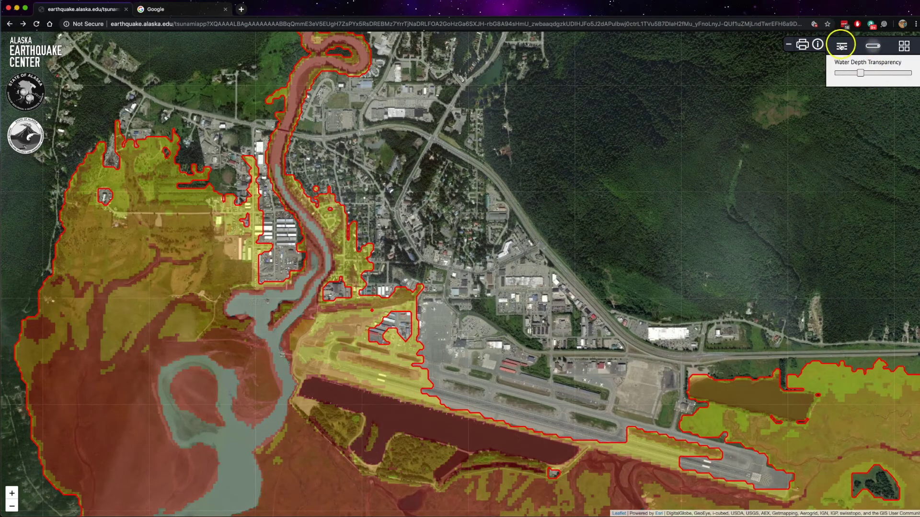
Step: Reframe the map, copy its full URL, and select the Google tab's address bar
left_click_drag(309, 307, 335, 300)
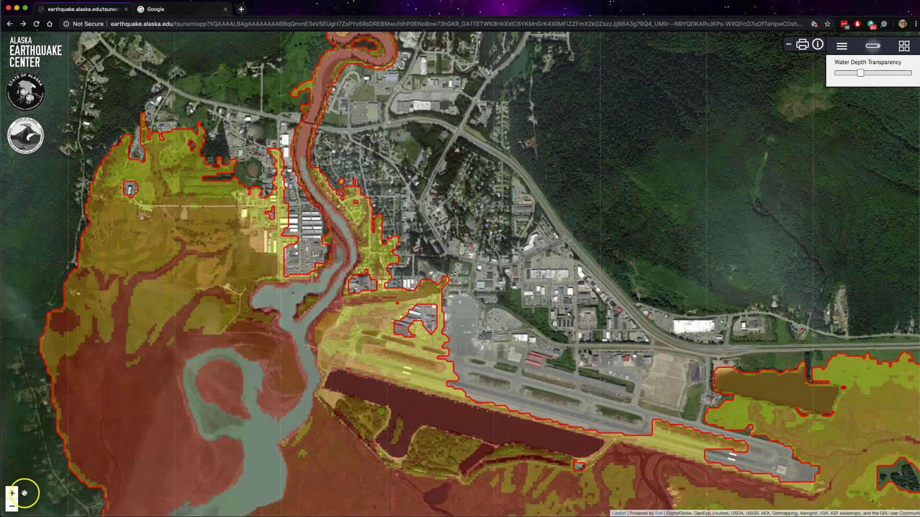
left_click(12, 506)
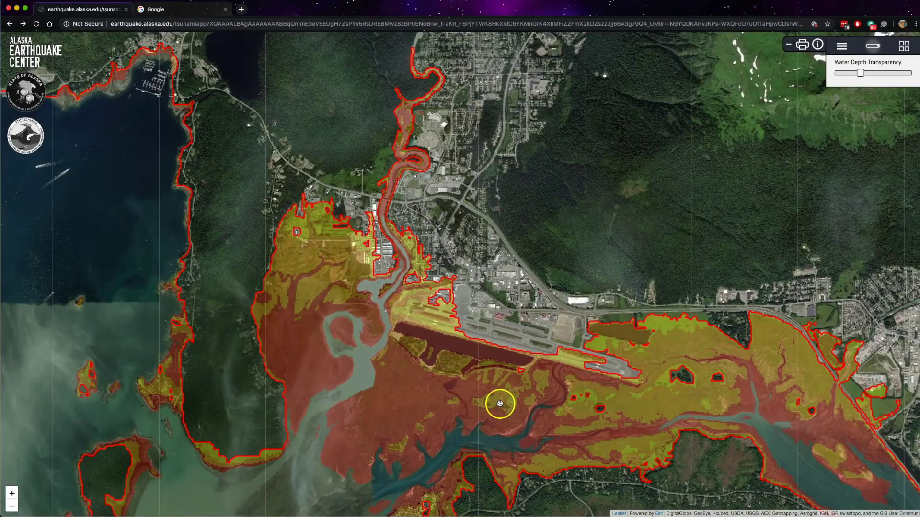
left_click(12, 493)
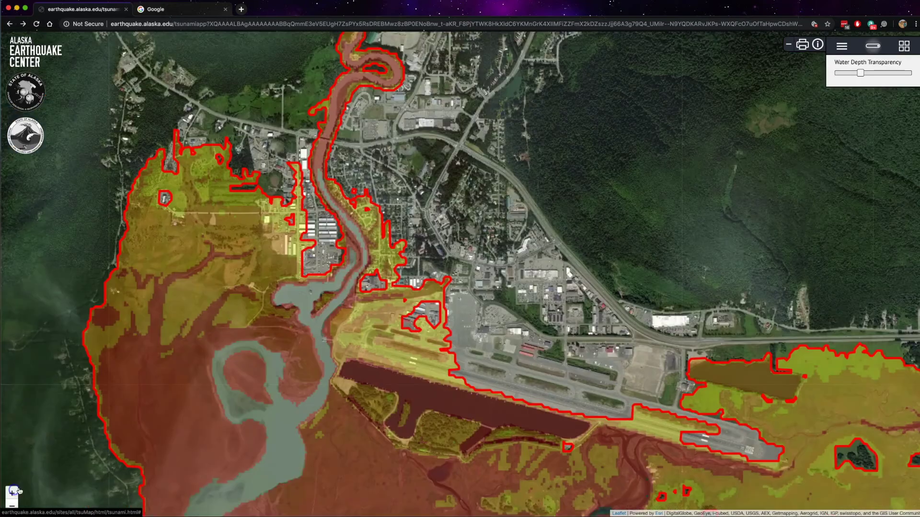
left_click(280, 25)
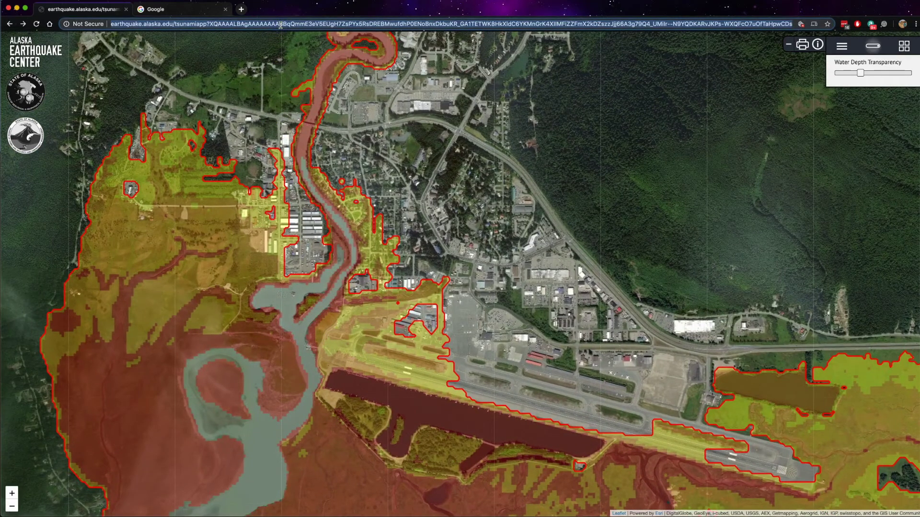
left_click(211, 6)
left_click(180, 25)
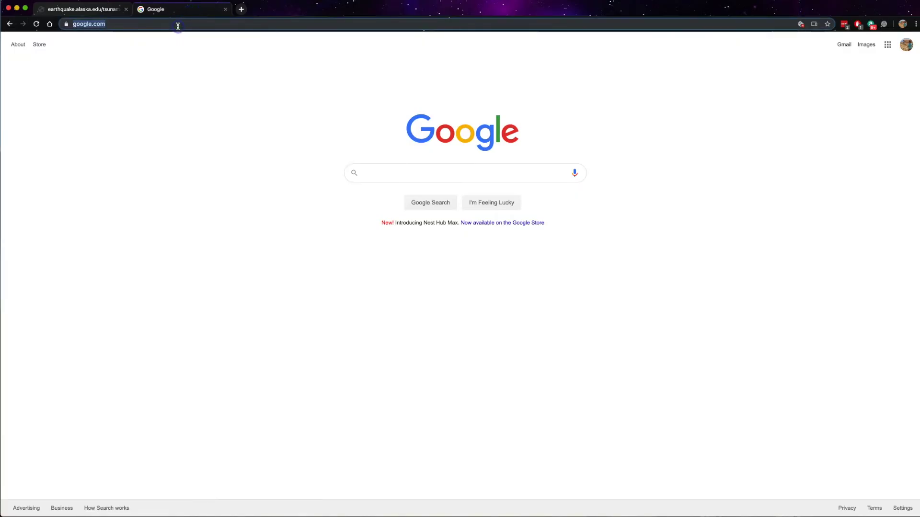
Step: Paste the copied tsunamiapp map URL into the Google tab and load it
key("super+v")
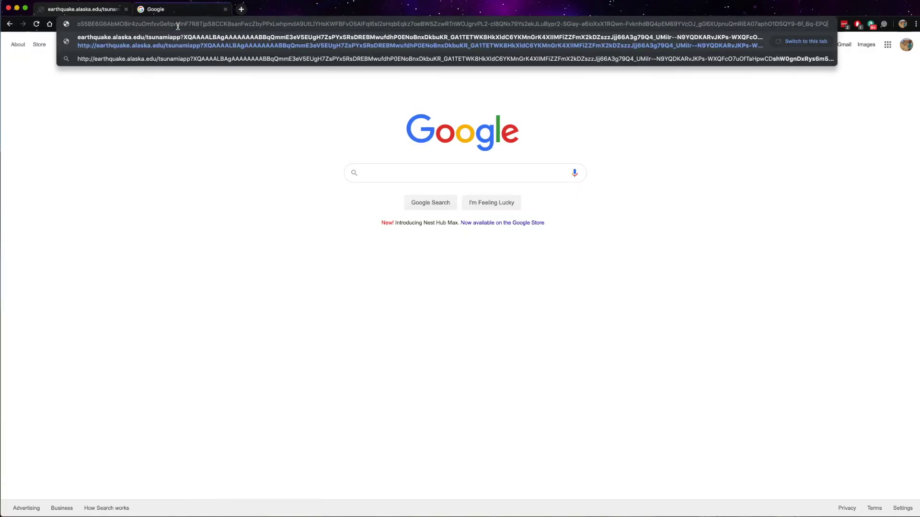
key("Return")
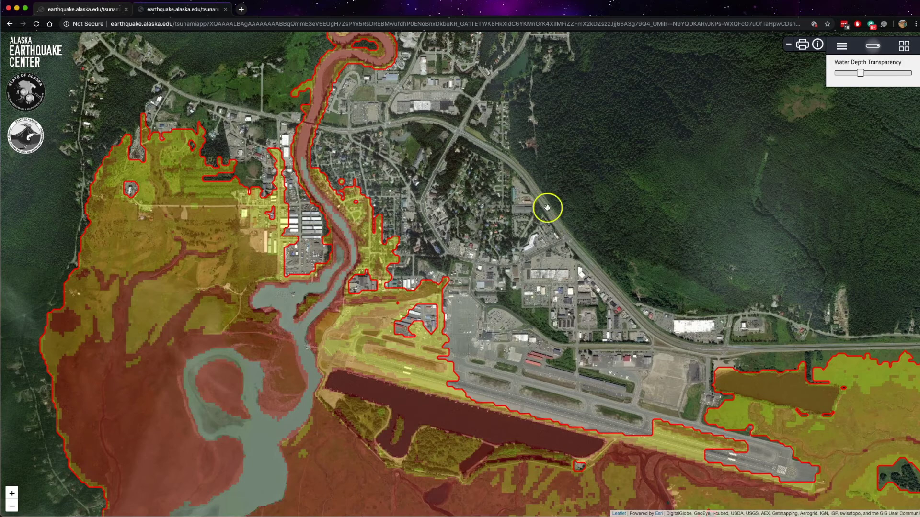
Step: Flip between the two map tabs to confirm they show the identical Juneau view
left_click(93, 9)
left_click(143, 9)
left_click(99, 9)
left_click(163, 9)
left_click(113, 12)
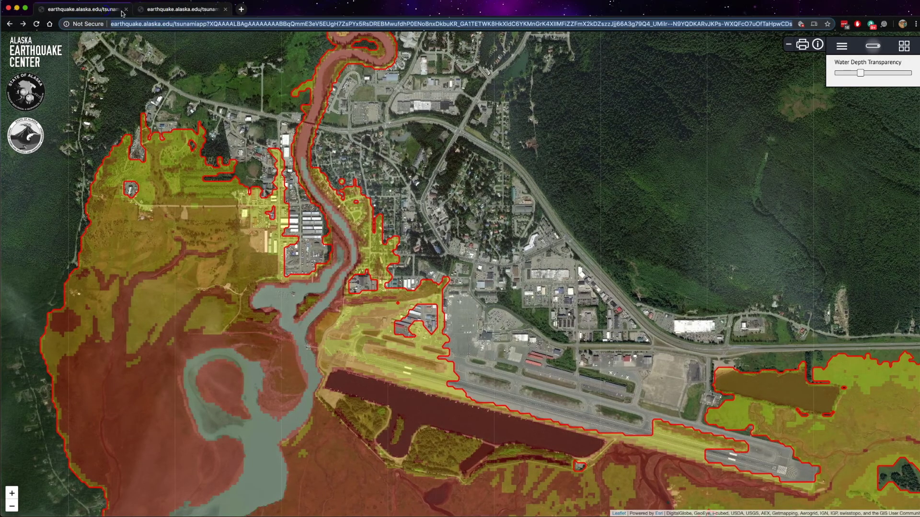
left_click(172, 11)
left_click(102, 12)
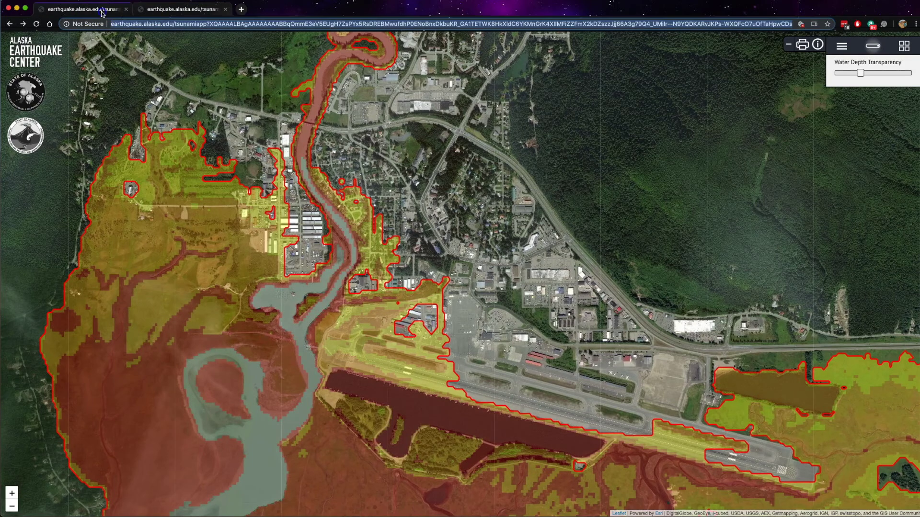
Step: Return to the second map tab and open the list of mapped communities
left_click(172, 9)
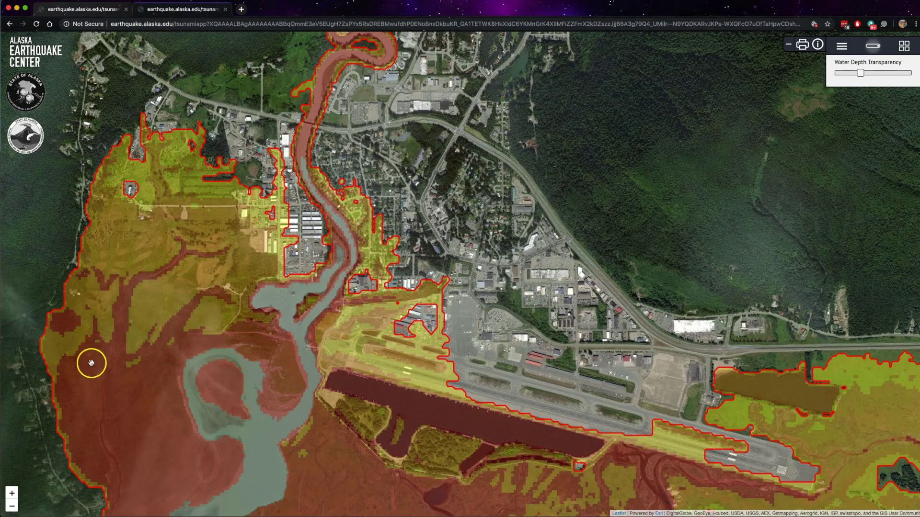
left_click(666, 290)
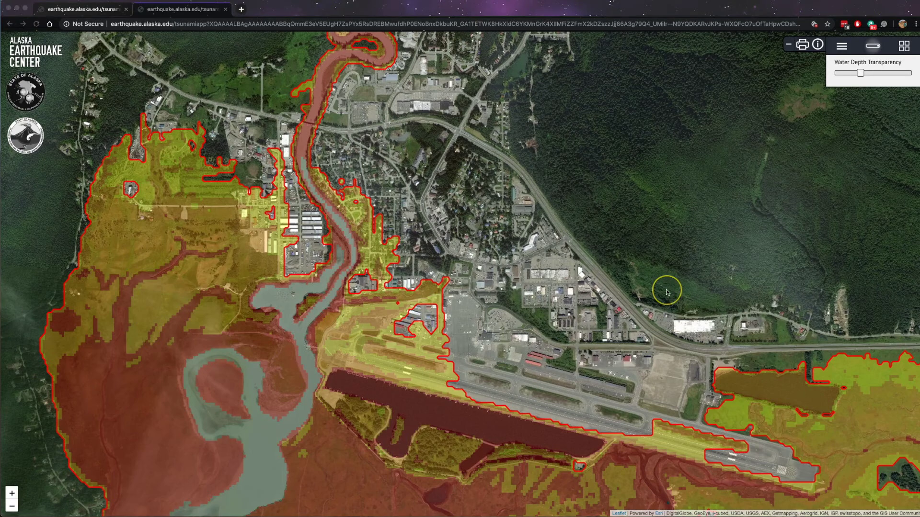
left_click(785, 39)
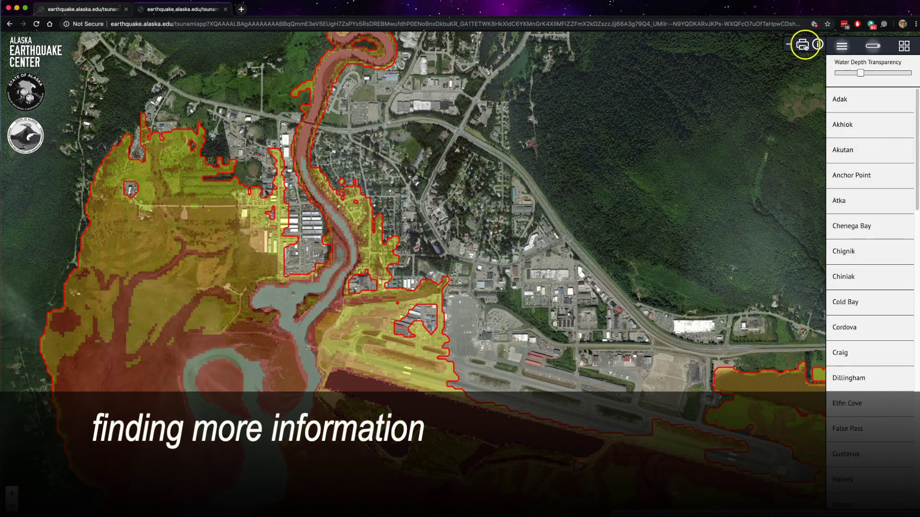